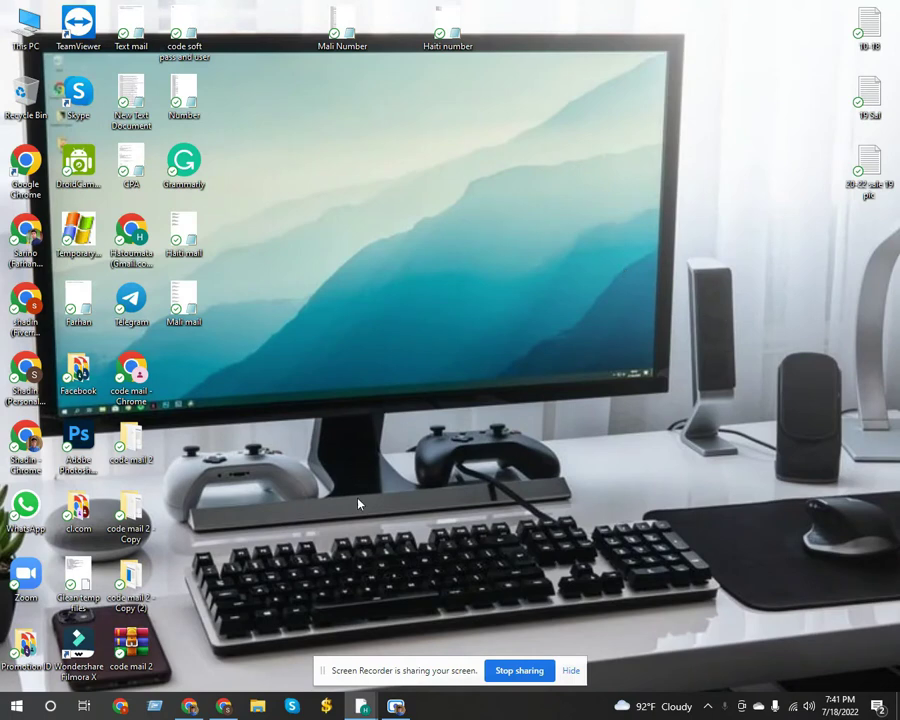
In the Chrome tab, check the signed-in Google account, then go to Linkedin.com
{"action": "mouse_move", "coordinate": [361, 706]}
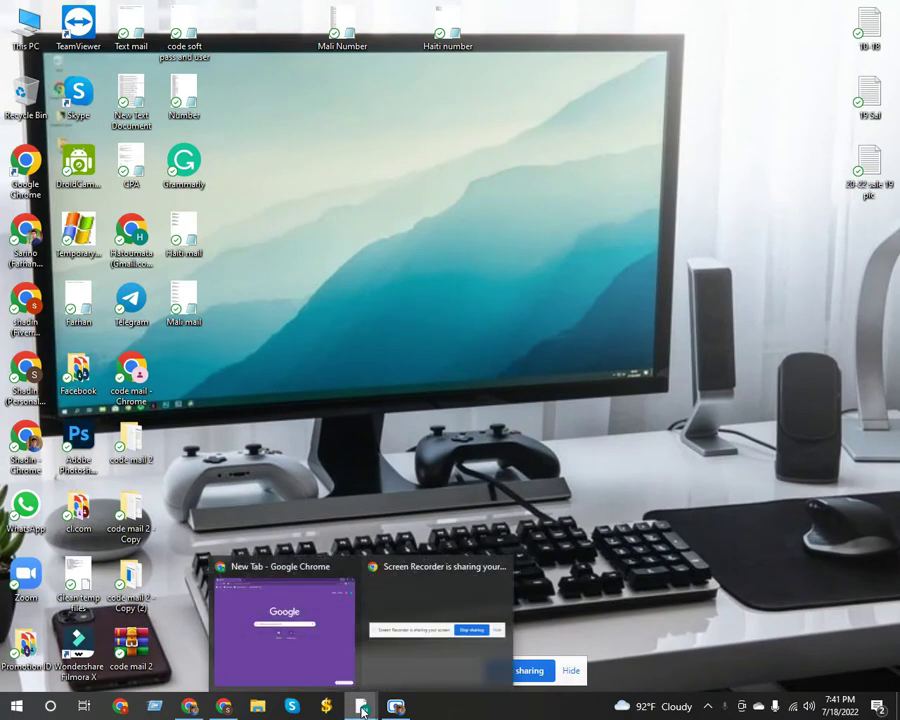
{"action": "left_click", "coordinate": [305, 646]}
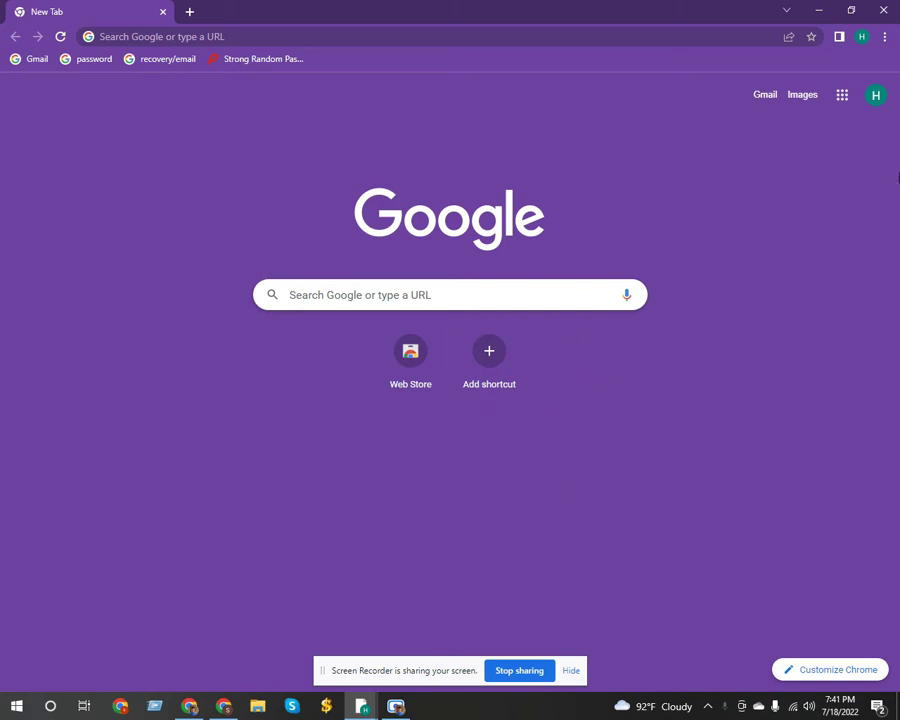
{"action": "left_click", "coordinate": [877, 96]}
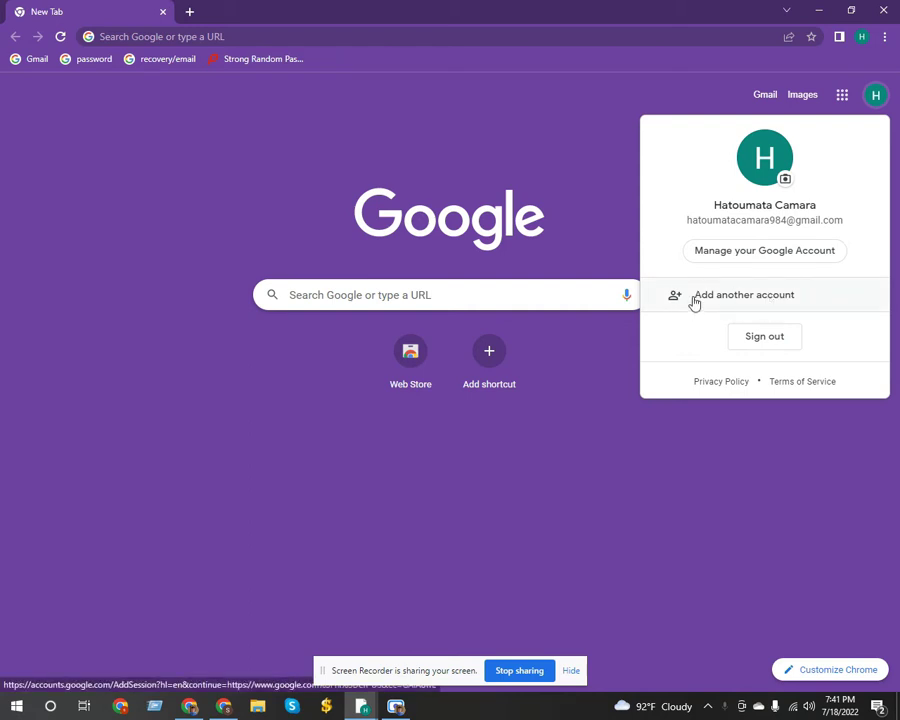
{"action": "left_click", "coordinate": [589, 151]}
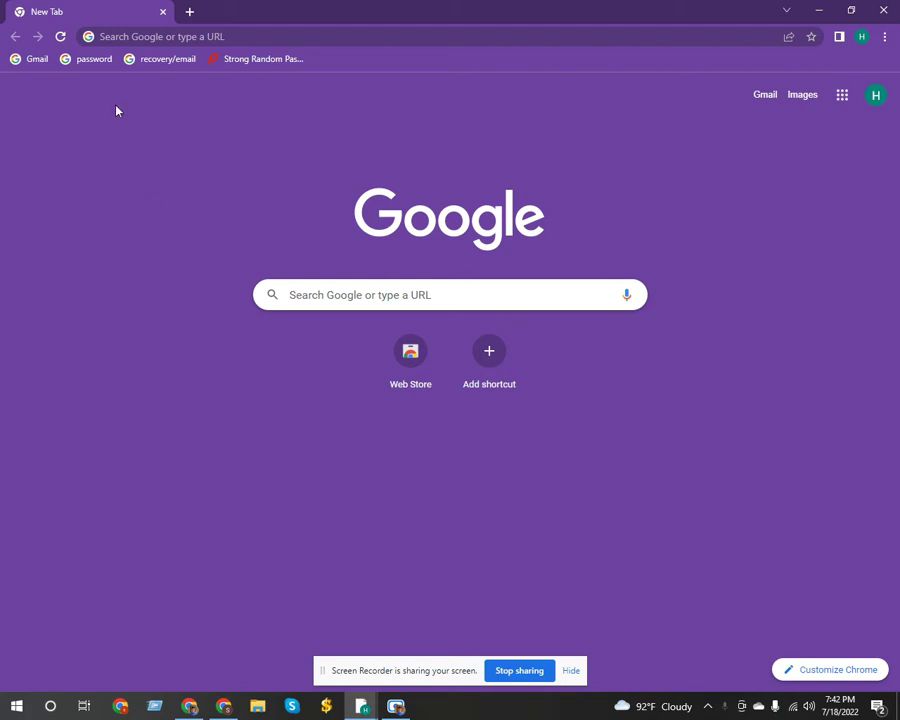
{"action": "left_click", "coordinate": [158, 36]}
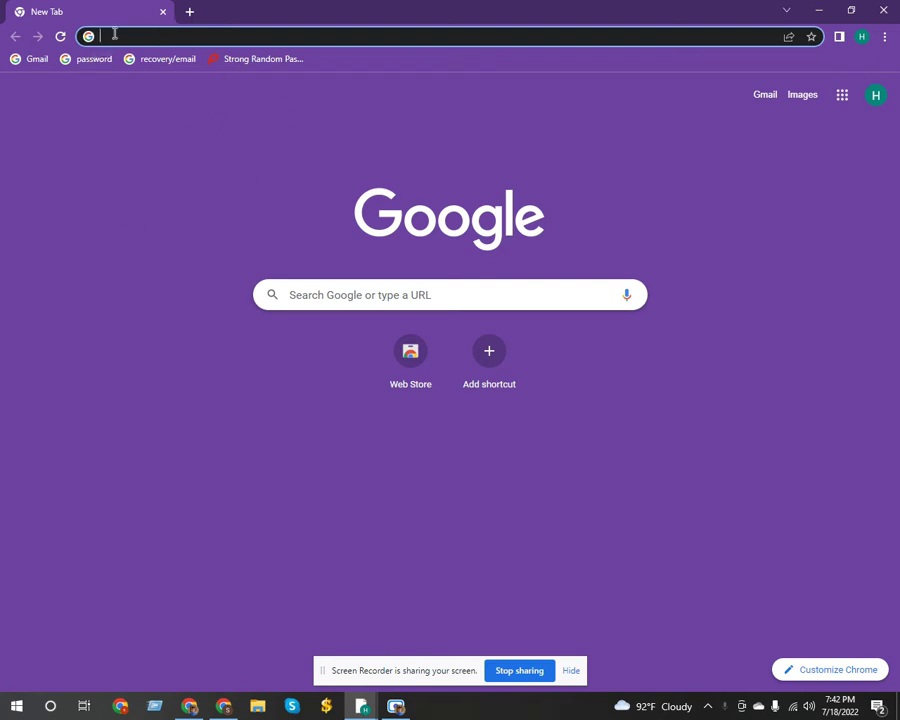
{"action": "type", "text": "Link"}
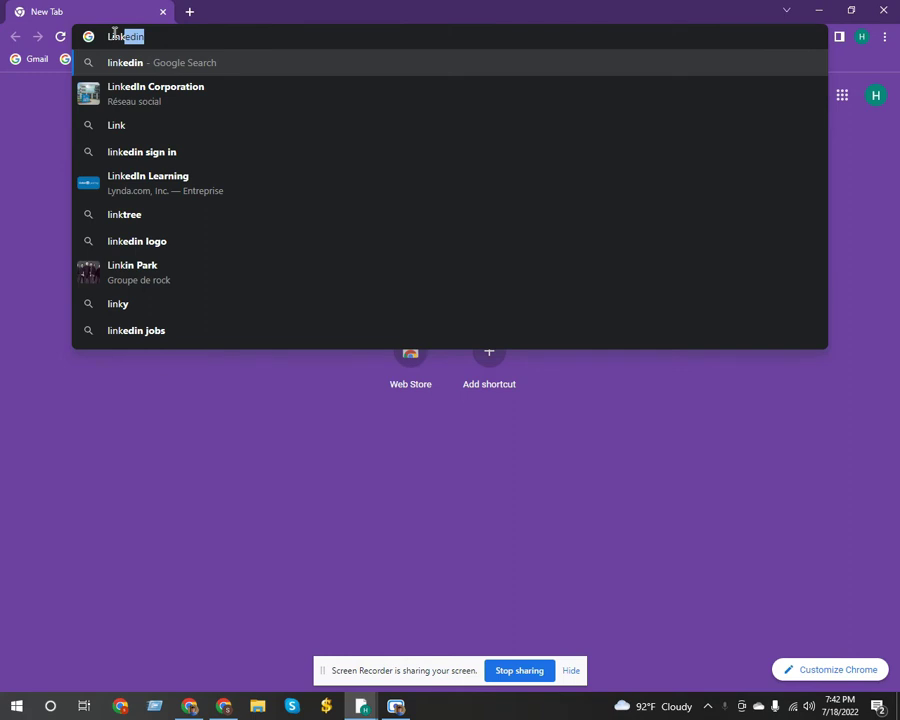
{"action": "type", "text": "edin"}
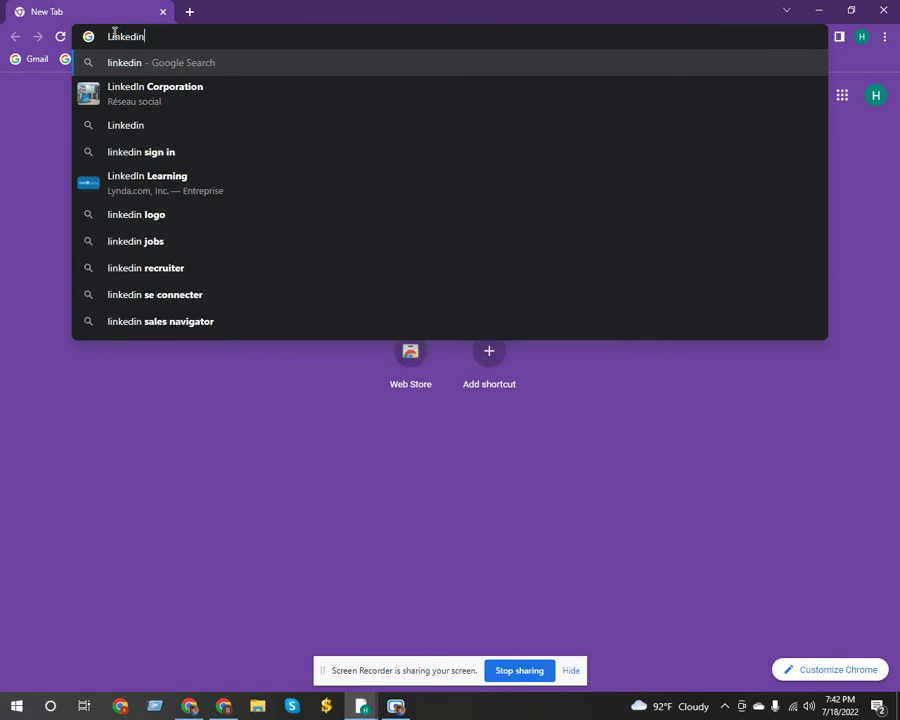
{"action": "type", "text": ".com"}
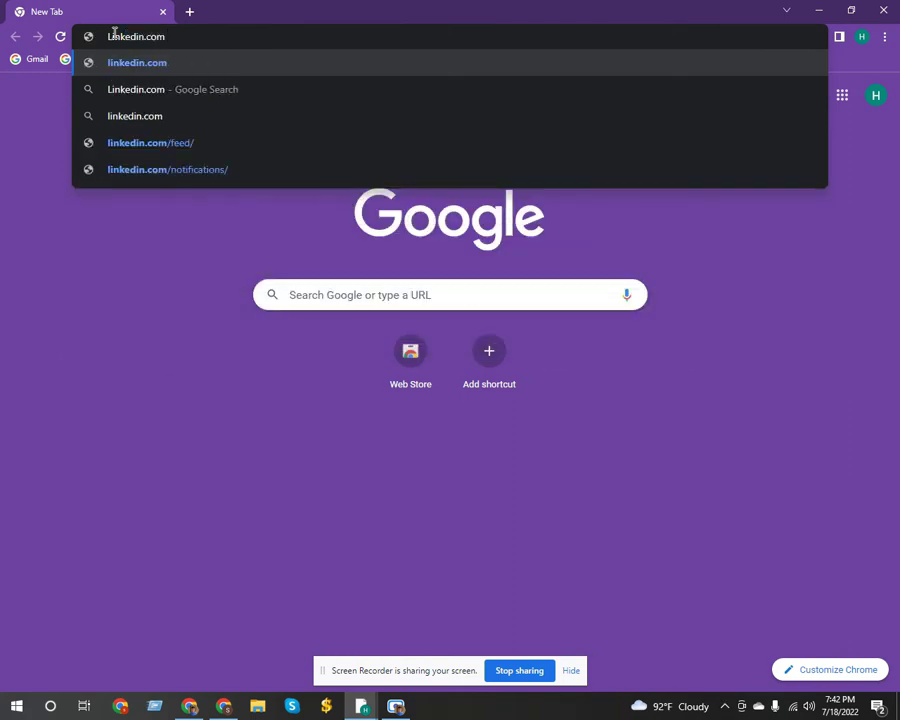
{"action": "key", "text": "Return"}
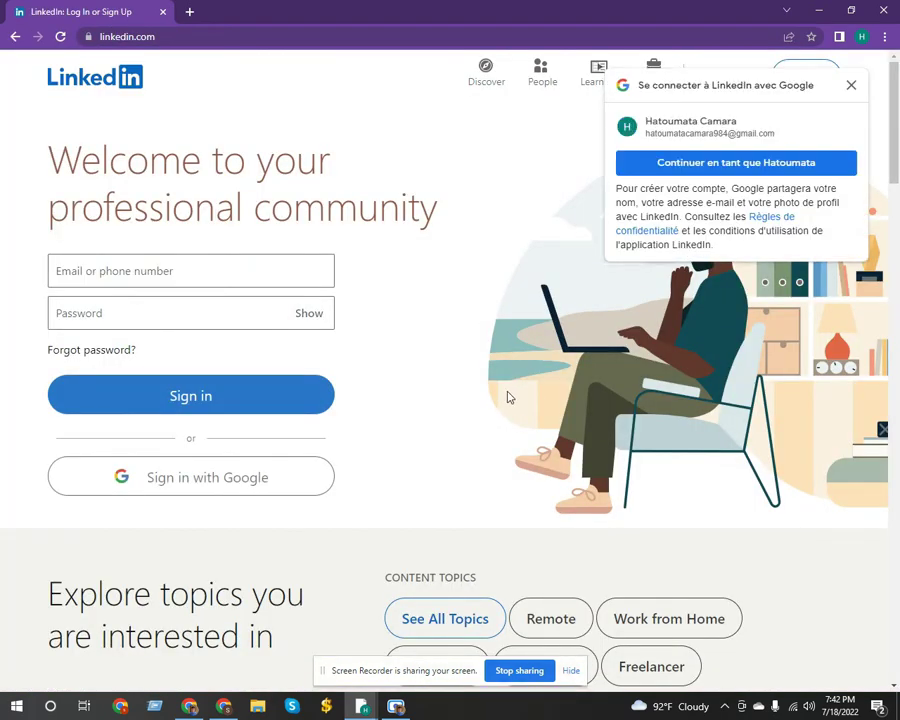
Close the Google one-tap sign-in popup on the LinkedIn home page
{"action": "left_click", "coordinate": [851, 85]}
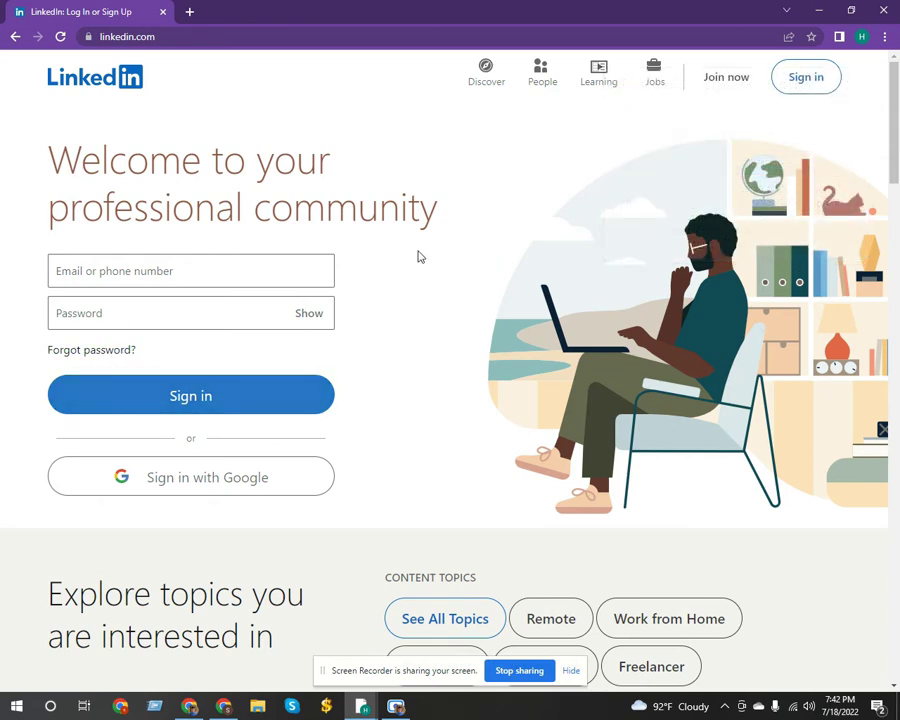
{"action": "left_click_drag", "start_coordinate": [437, 213], "coordinate": [60, 168]}
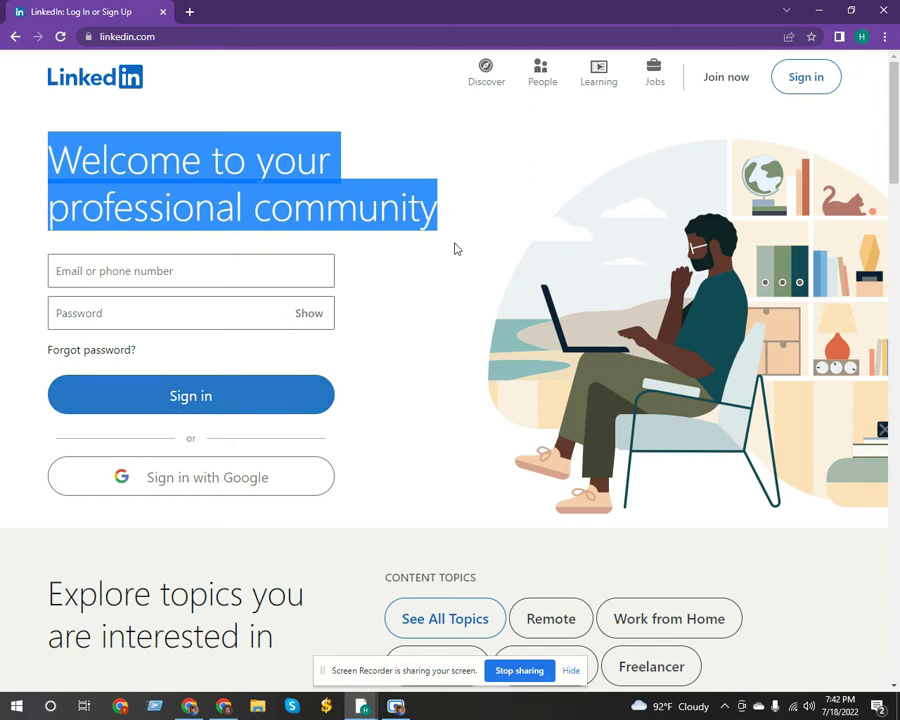
{"action": "left_click", "coordinate": [174, 157]}
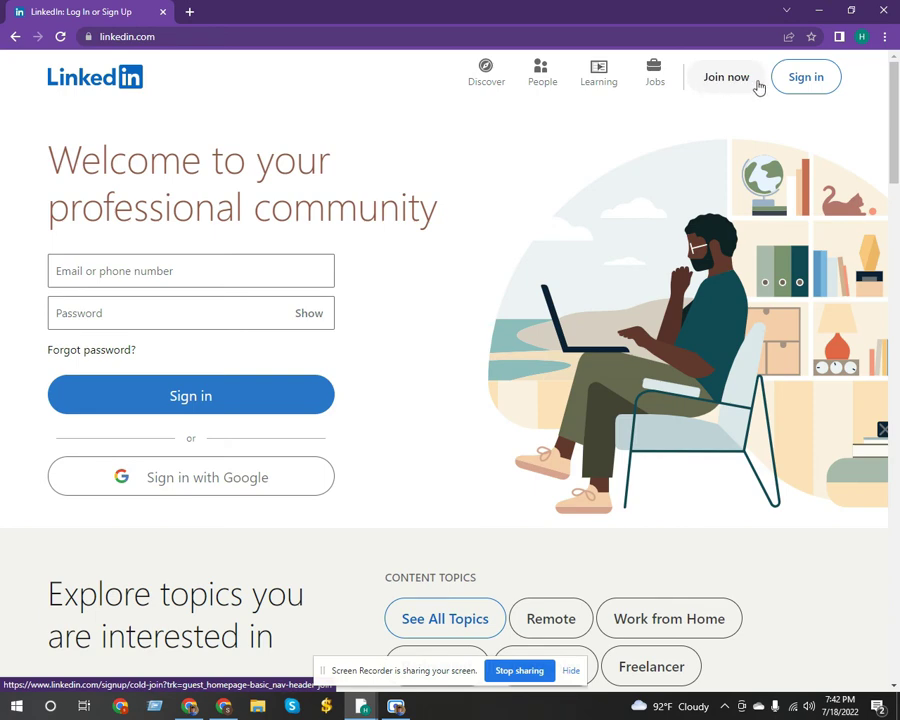
Start Join now and paste the Google account's e-mail, copied from a new tab
{"action": "left_click", "coordinate": [718, 83]}
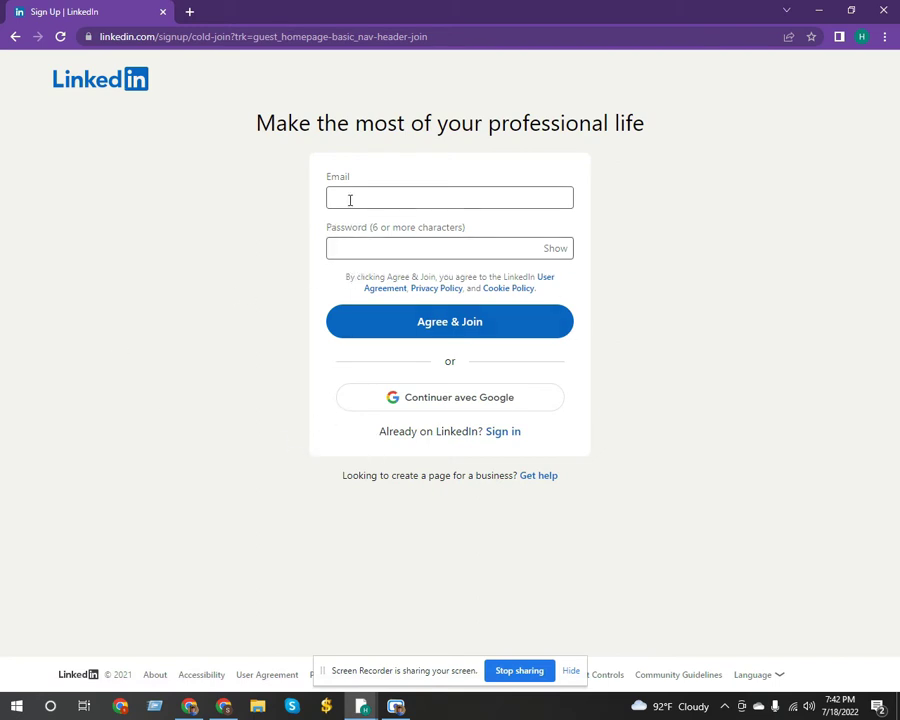
{"action": "left_click", "coordinate": [190, 12]}
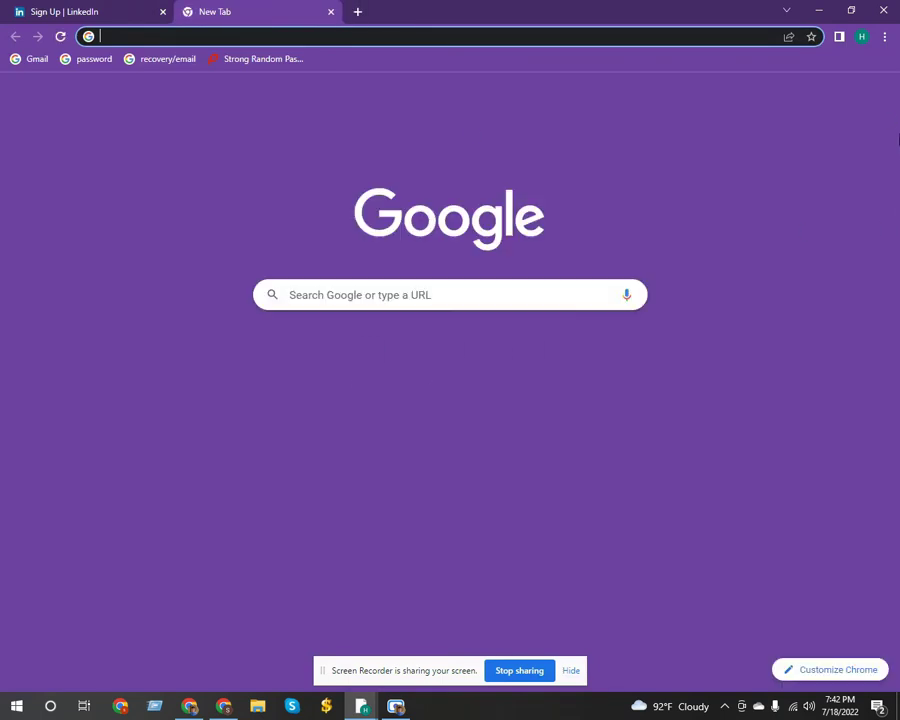
{"action": "left_click", "coordinate": [875, 94]}
{"action": "triple_click", "coordinate": [806, 219]}
{"action": "key", "text": "ctrl+c"}
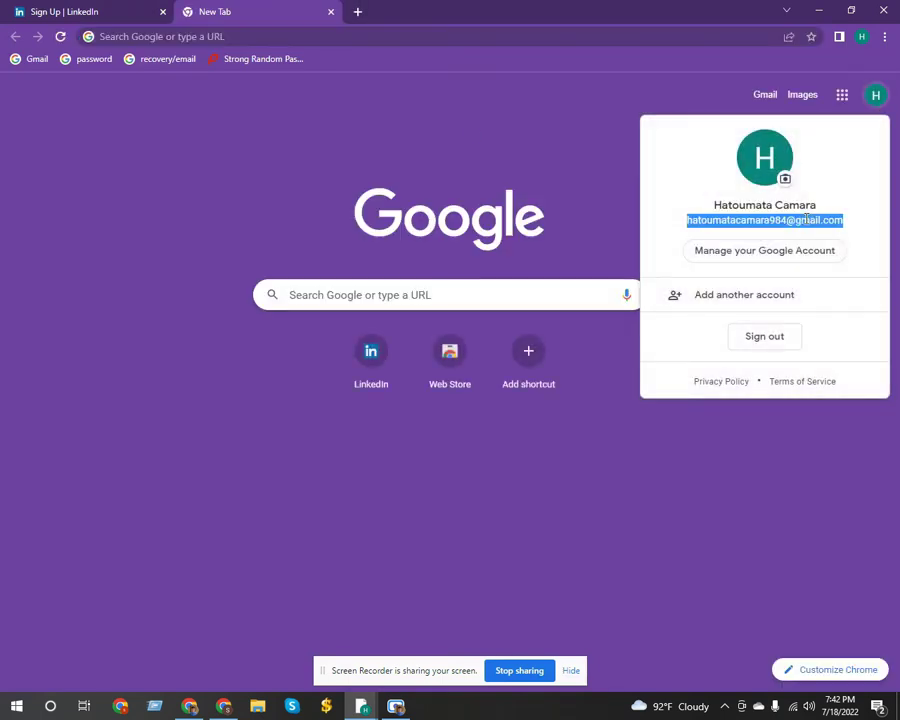
{"action": "left_click", "coordinate": [27, 8]}
{"action": "left_click", "coordinate": [437, 197]}
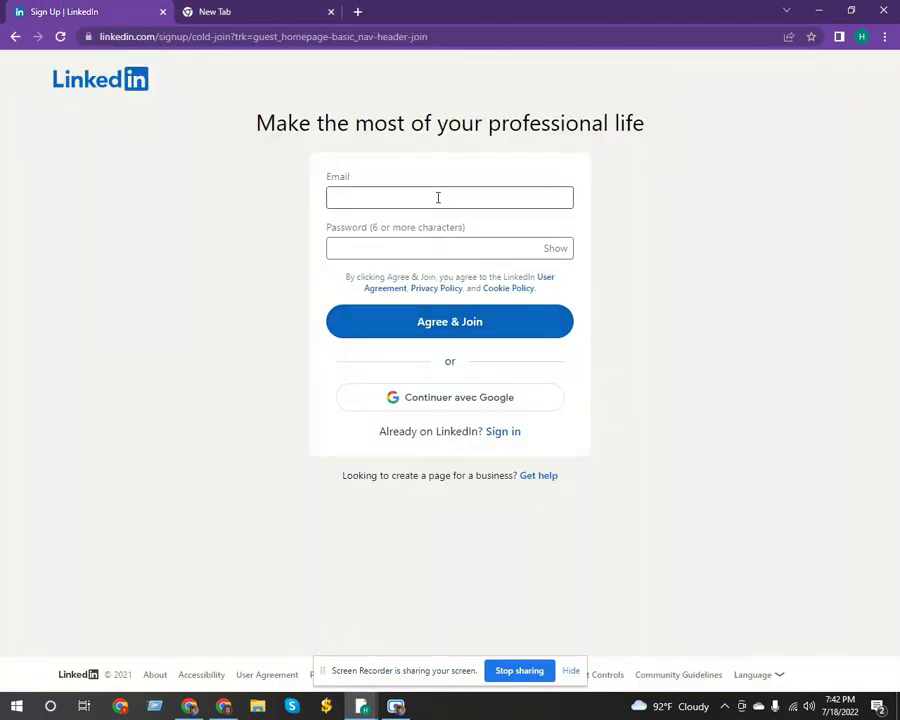
{"action": "key", "text": "ctrl+v"}
Enter an account password and agree to the terms to join
{"action": "left_click", "coordinate": [377, 248]}
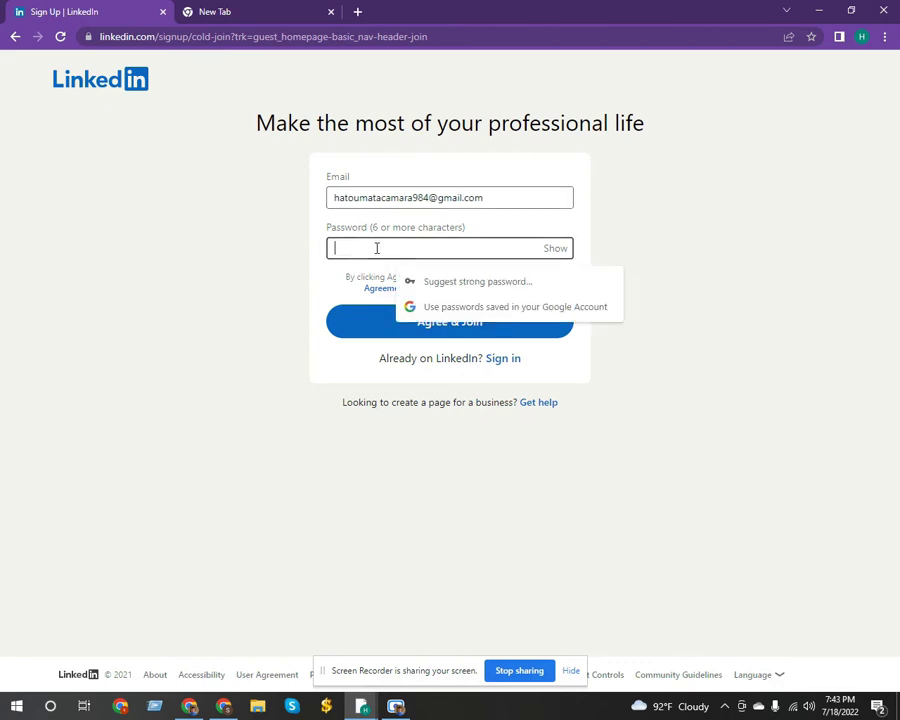
{"action": "type", "text": "h"}
{"action": "left_click", "coordinate": [778, 222]}
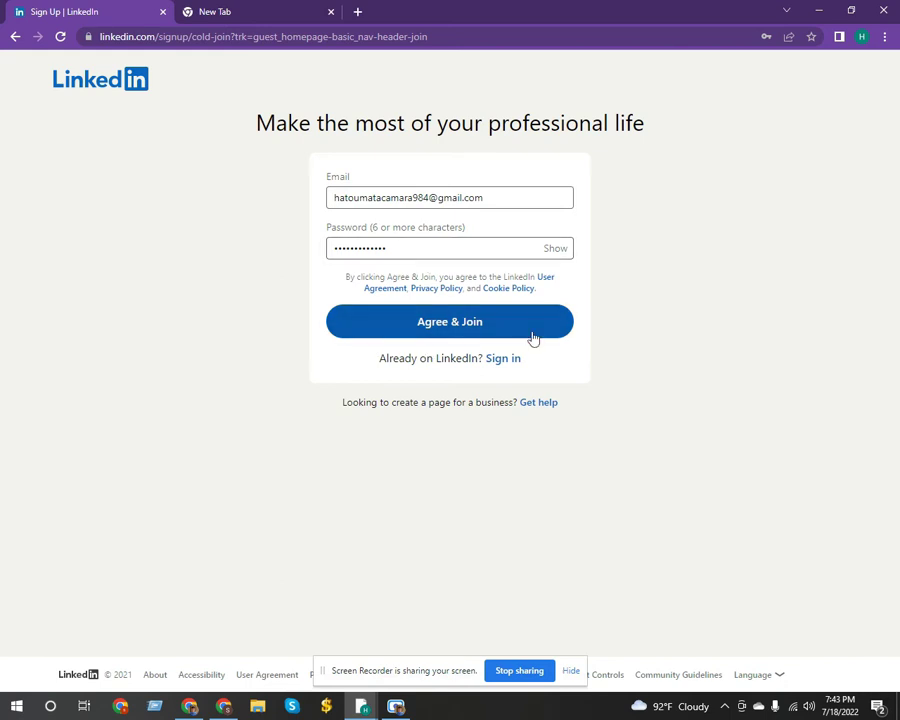
{"action": "left_click", "coordinate": [463, 330]}
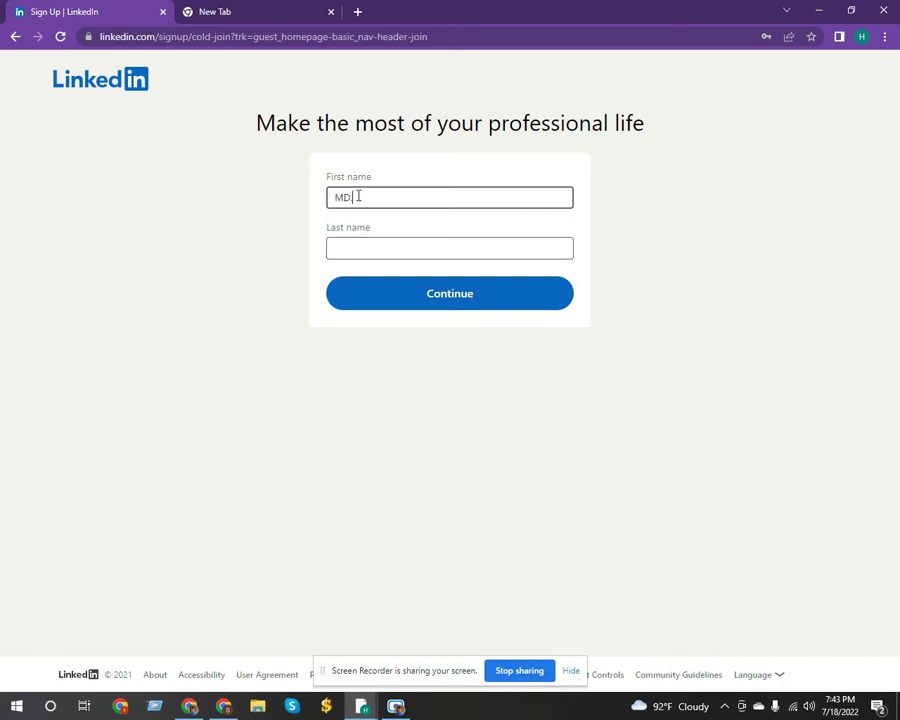
Enter first and last name, removing the first name's invalid prefix, and continue
{"action": "type", "text": "MD.Sa"}
{"action": "left_click", "coordinate": [378, 255]}
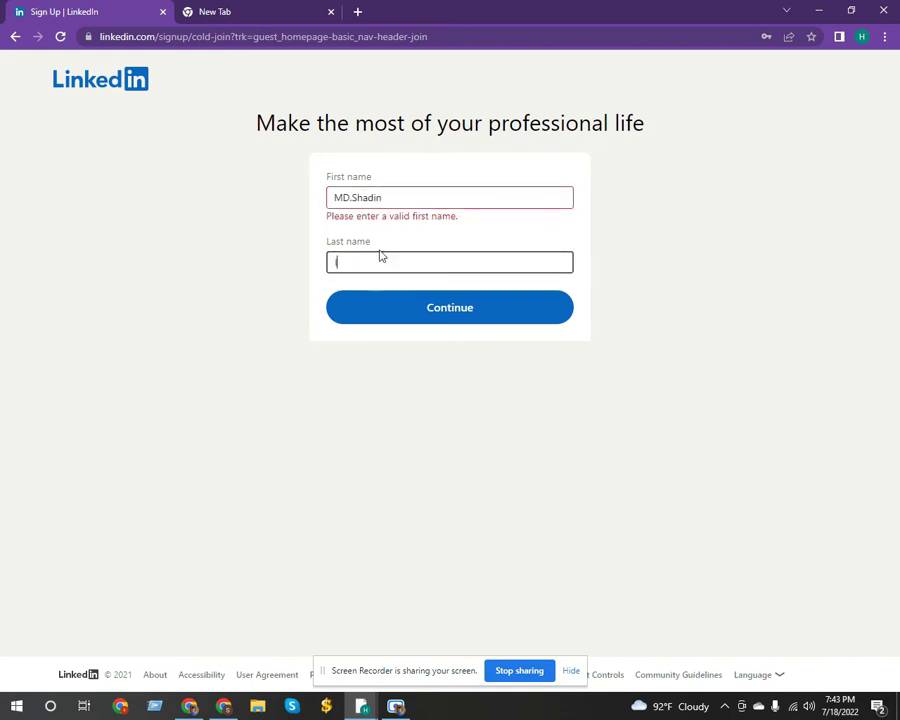
{"action": "type", "text": "Islam"}
{"action": "left_click", "coordinate": [347, 197]}
{"action": "key", "text": "Delete"}
{"action": "key", "text": "BackSpace"}
{"action": "key", "text": "BackSpace"}
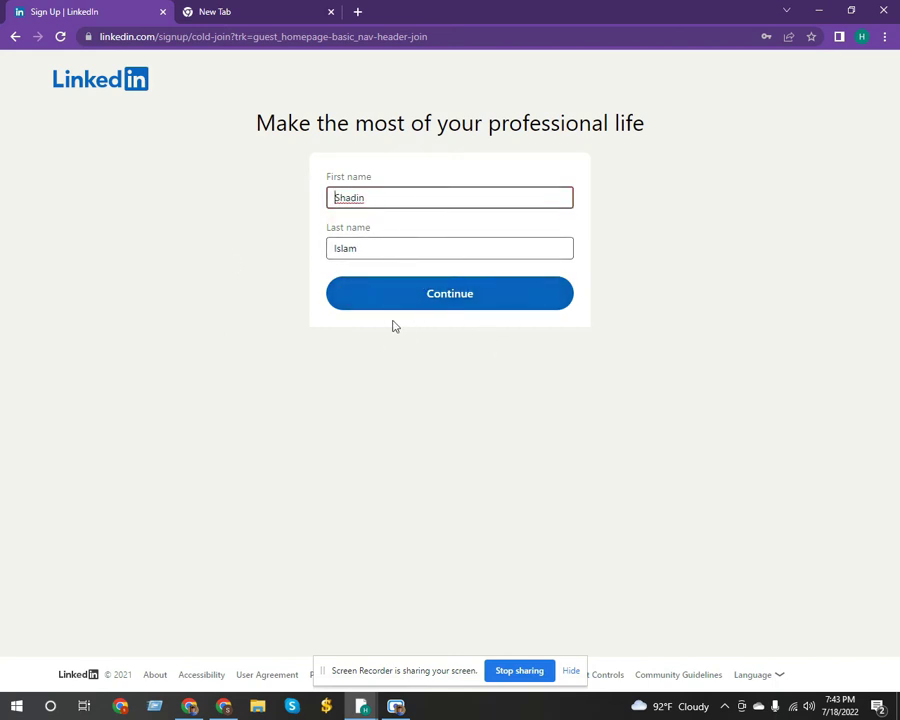
{"action": "left_click", "coordinate": [470, 300]}
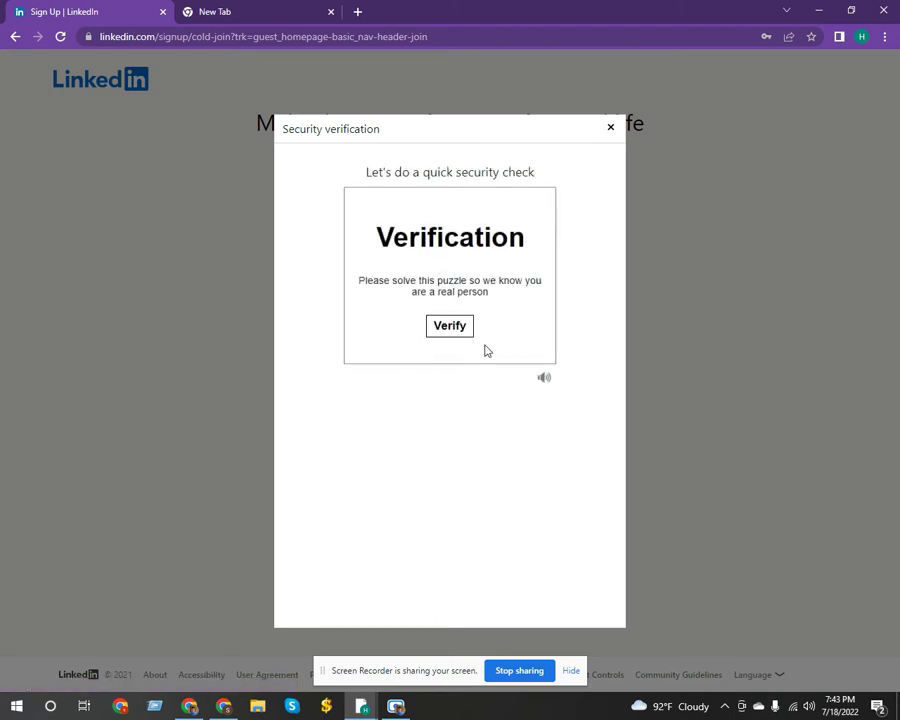
Solve the verification puzzle by picking the upright deer image in each round
{"action": "left_click", "coordinate": [452, 328]}
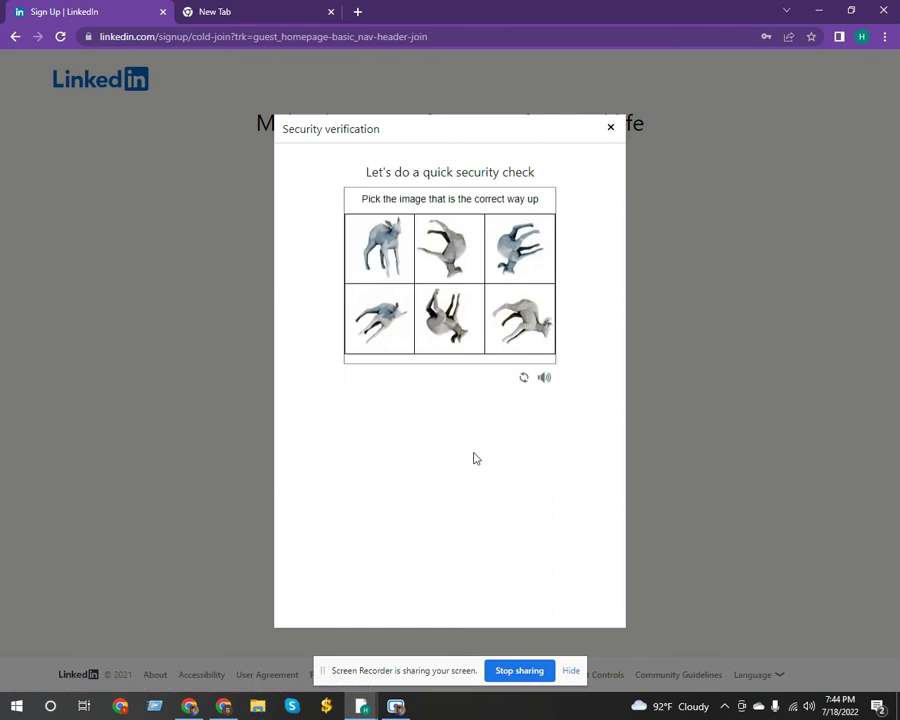
{"action": "left_click", "coordinate": [382, 259]}
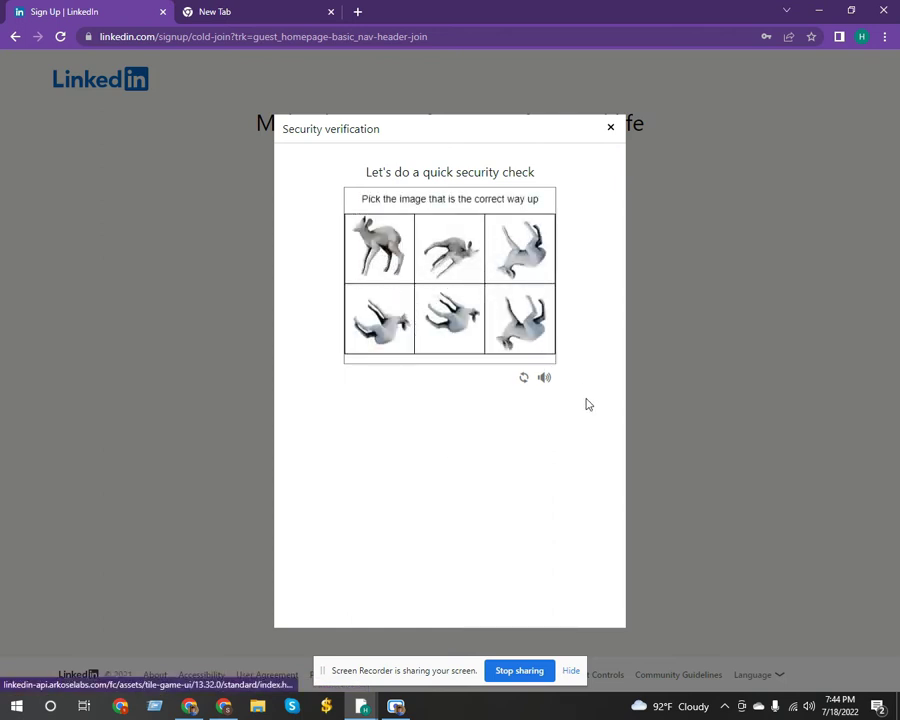
{"action": "left_click", "coordinate": [382, 250]}
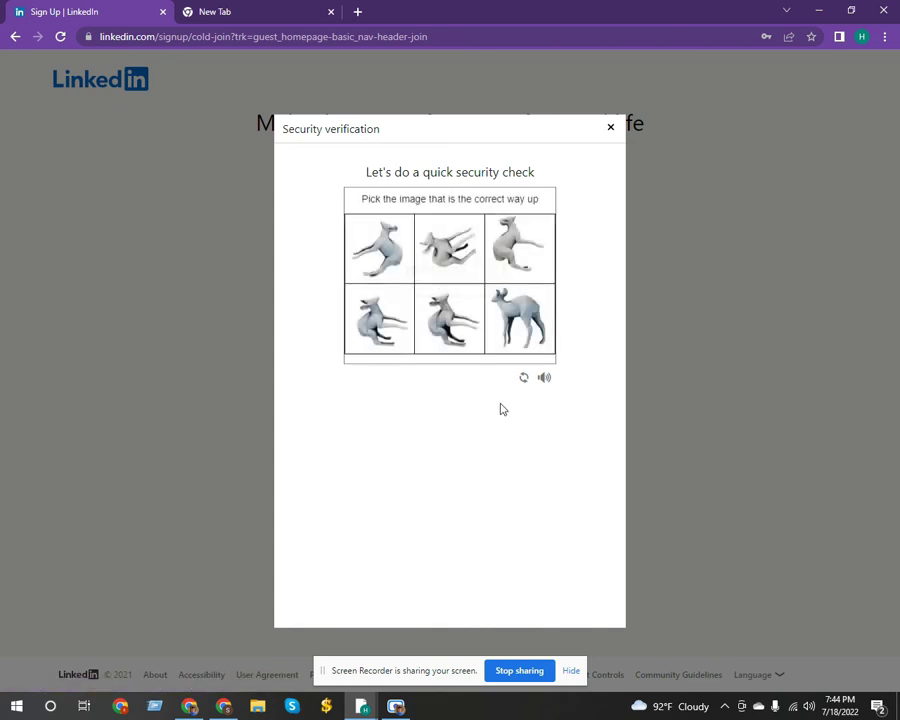
{"action": "left_click", "coordinate": [534, 333]}
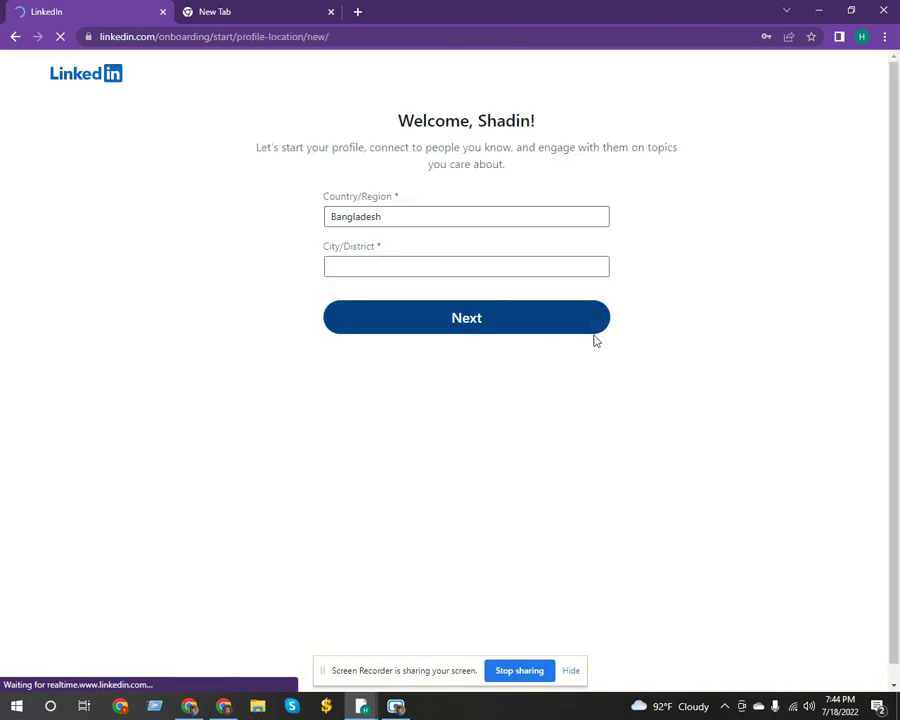
Save the LinkedIn password to the Google account in Chrome
{"action": "left_click", "coordinate": [363, 269]}
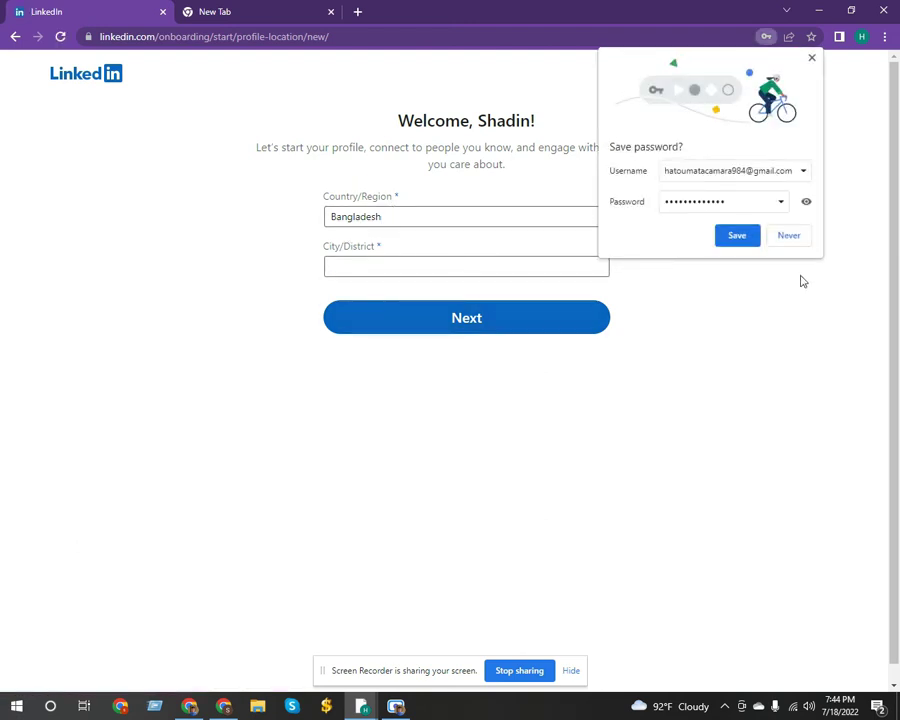
{"action": "left_click", "coordinate": [730, 242]}
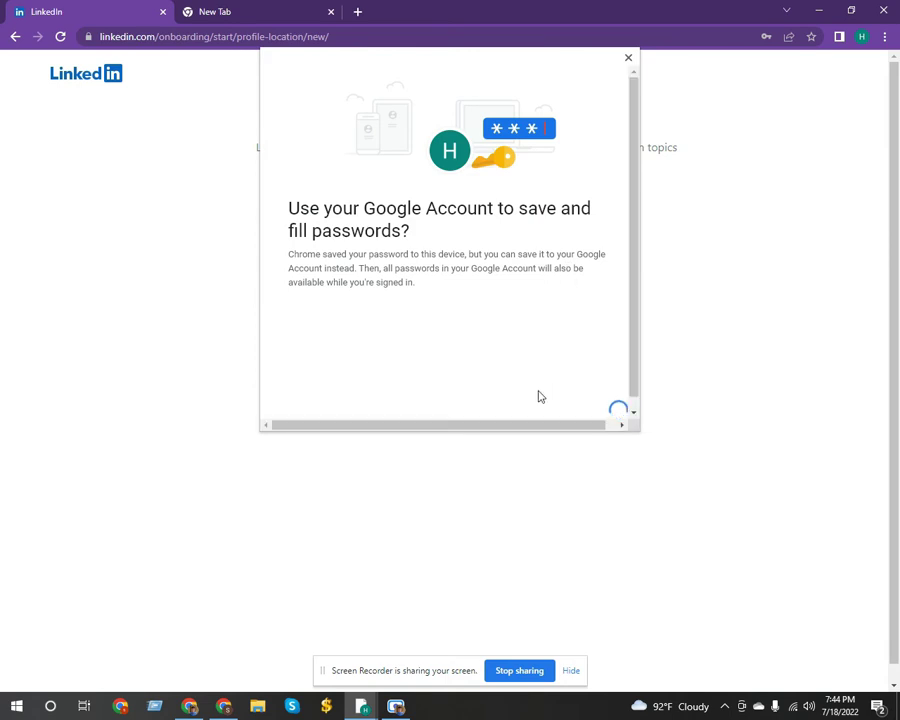
{"action": "left_click", "coordinate": [495, 410]}
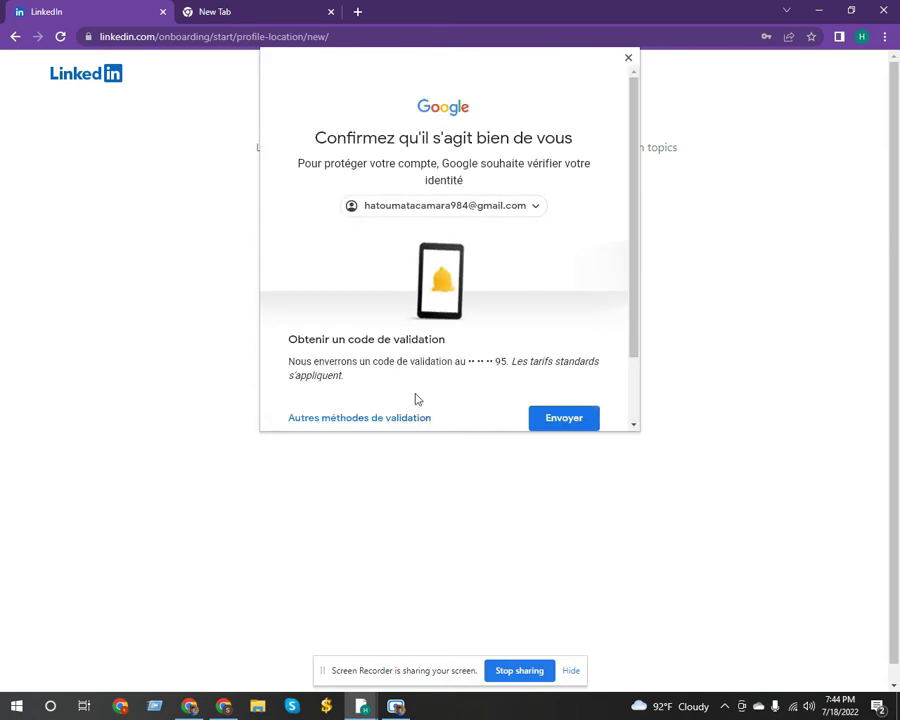
{"action": "left_click", "coordinate": [628, 59]}
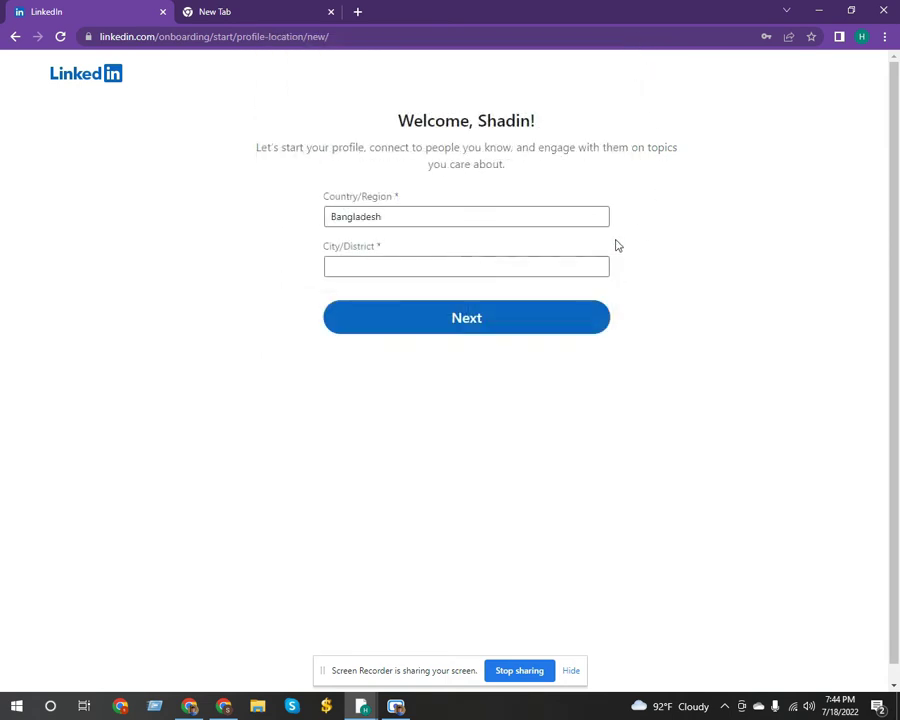
Set location to Bangladesh, Rangpur Division, and continue to the next step
{"action": "left_click", "coordinate": [396, 215]}
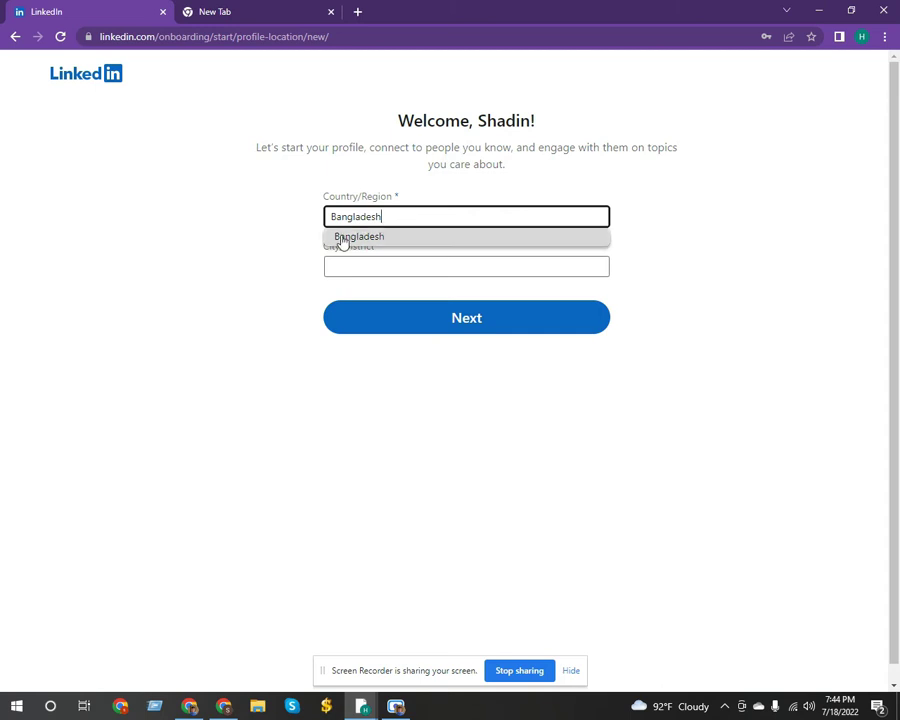
{"action": "left_click", "coordinate": [223, 241]}
{"action": "left_click", "coordinate": [362, 264]}
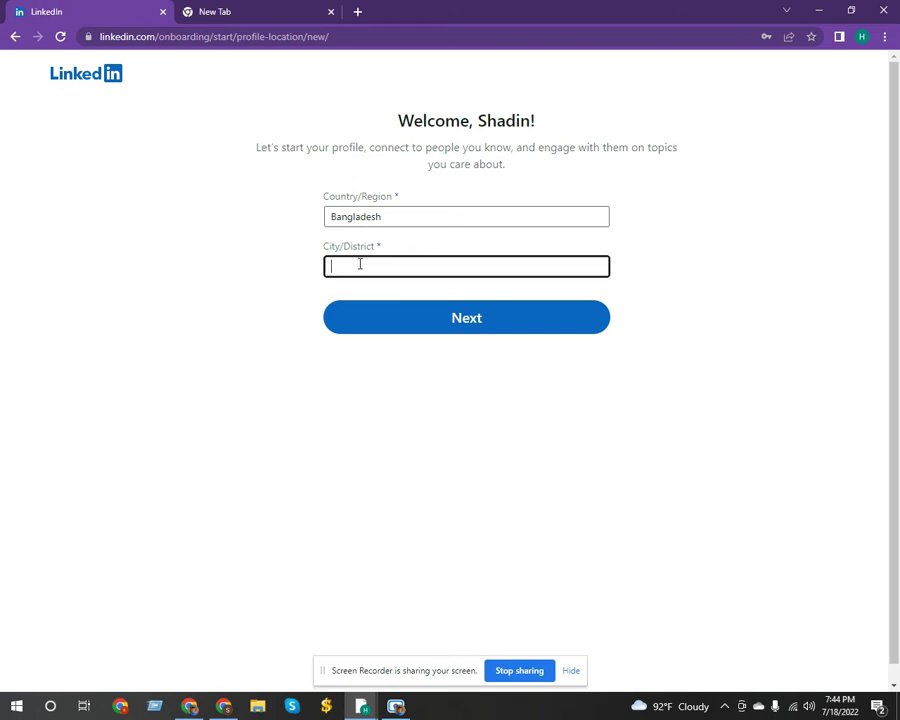
{"action": "type", "text": "R"}
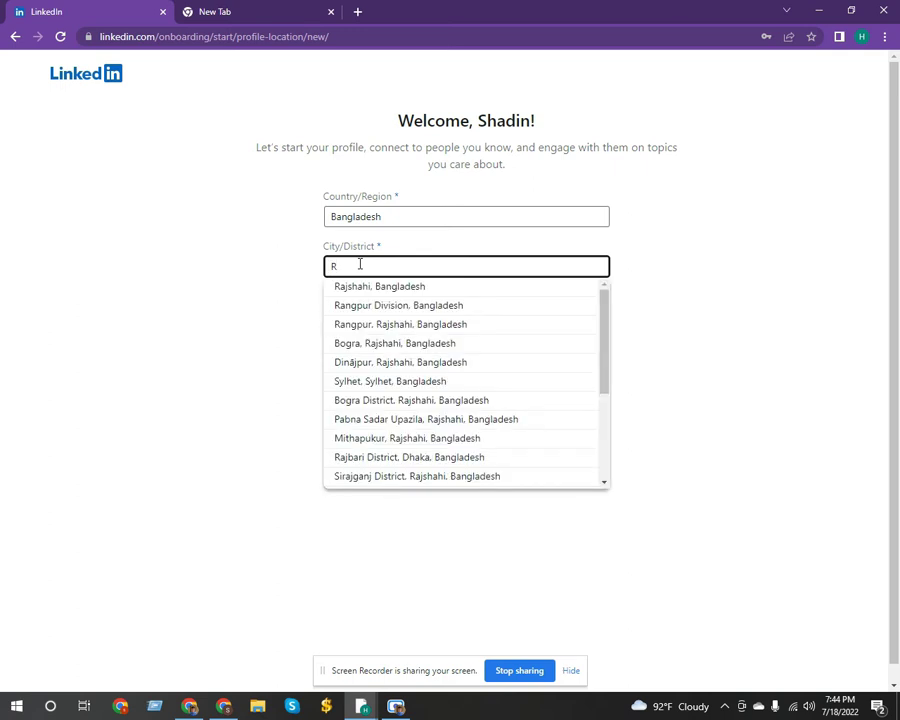
{"action": "type", "text": "angpur"}
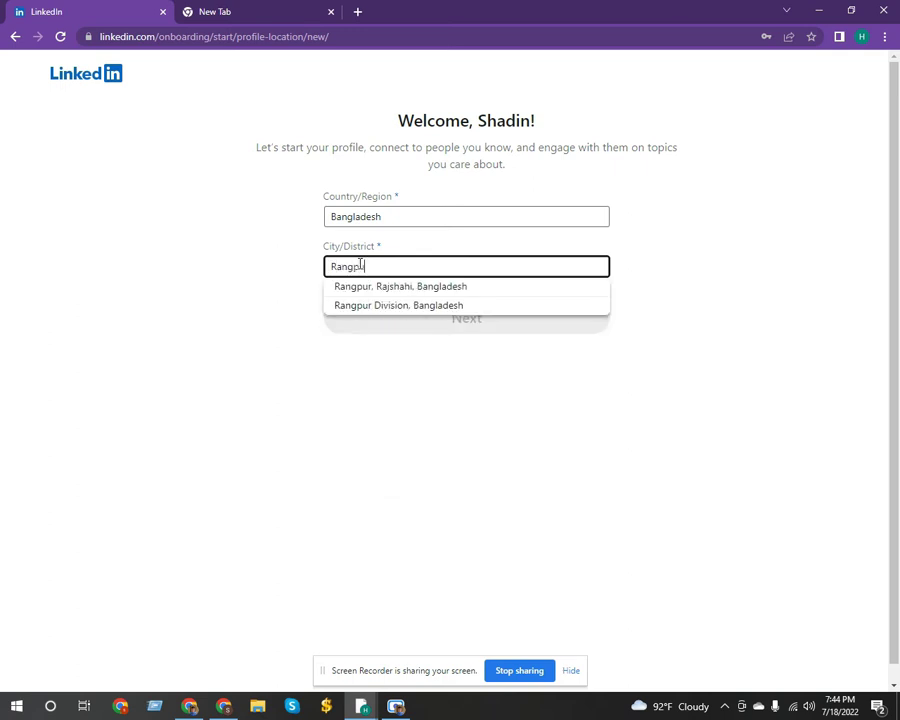
{"action": "left_click", "coordinate": [402, 308]}
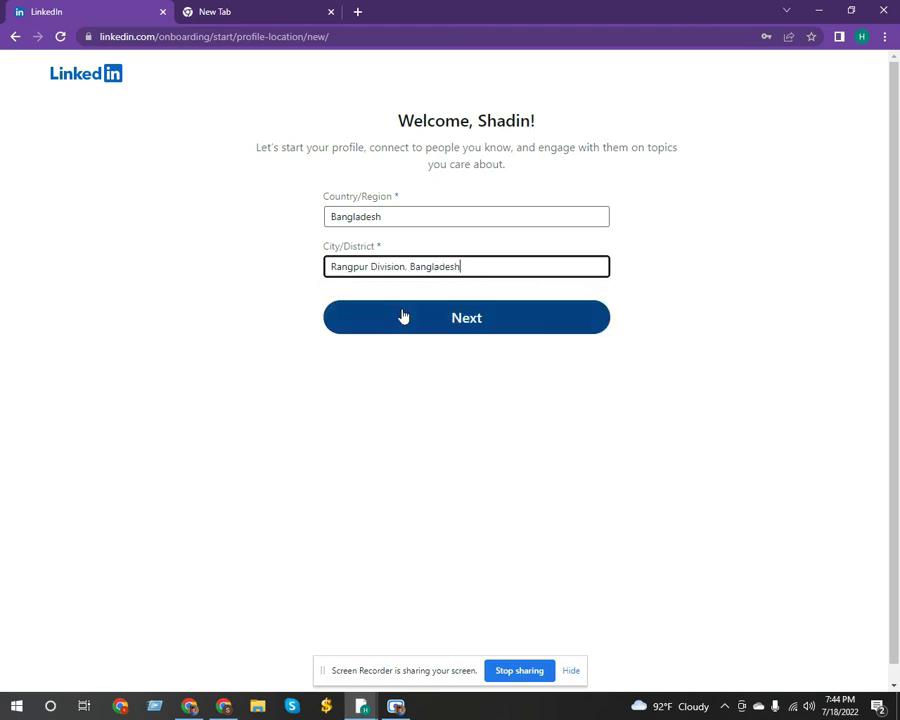
{"action": "left_click", "coordinate": [464, 320]}
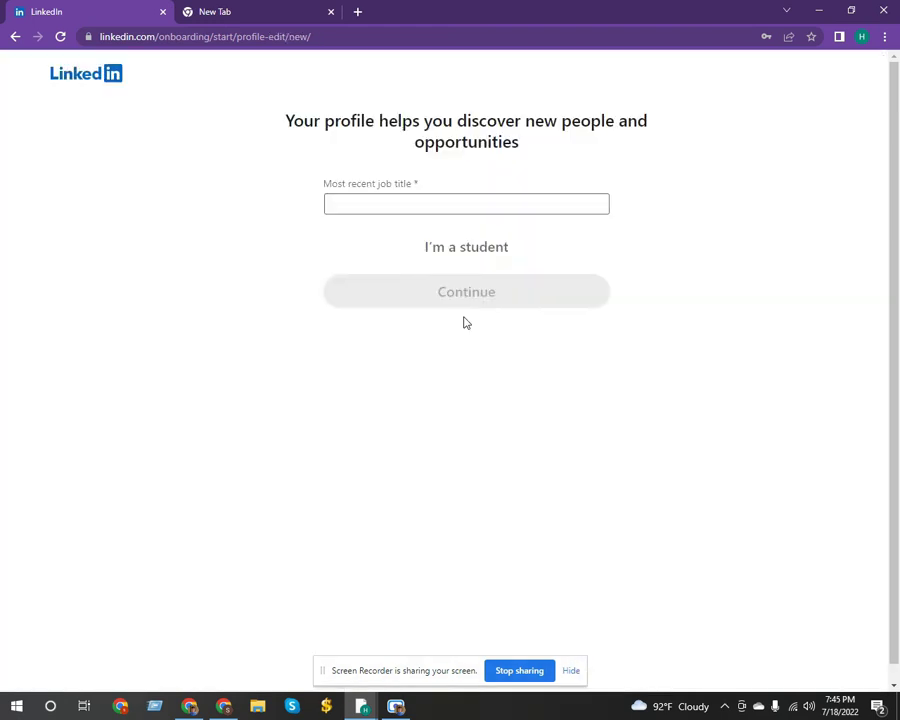
Set the job title to Digital Marketing Specialist, employment type Full-time
{"action": "left_click", "coordinate": [352, 203]}
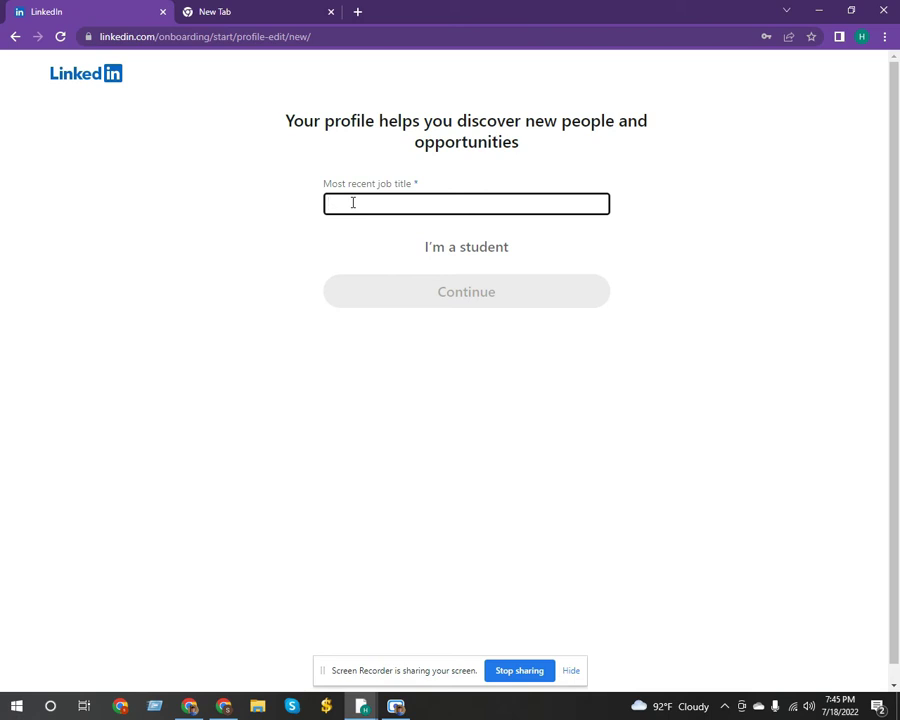
{"action": "type", "text": "Di"}
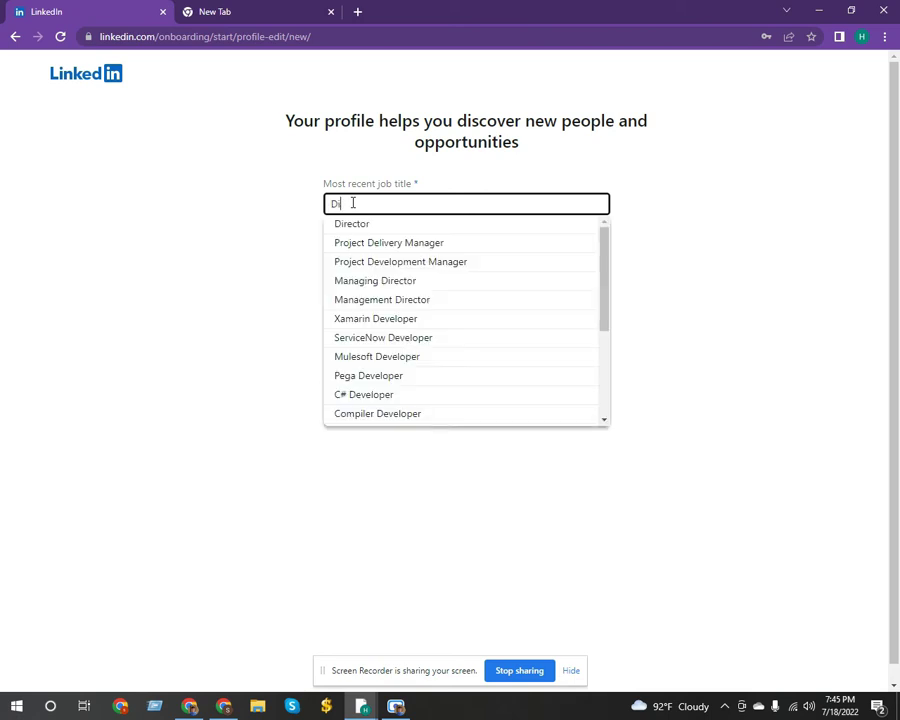
{"action": "type", "text": "git"}
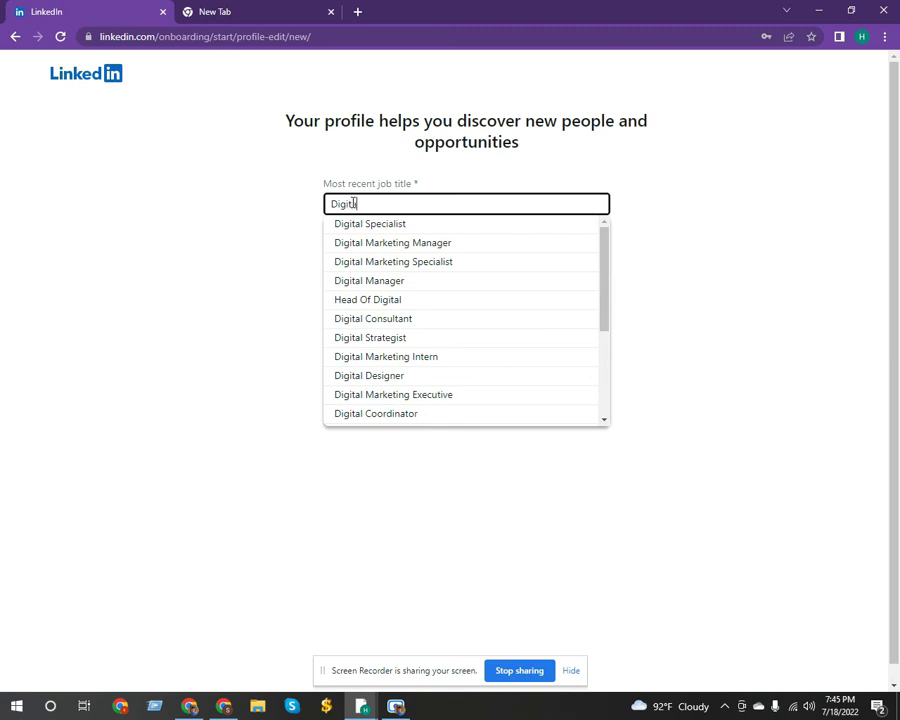
{"action": "type", "text": "al Ma"}
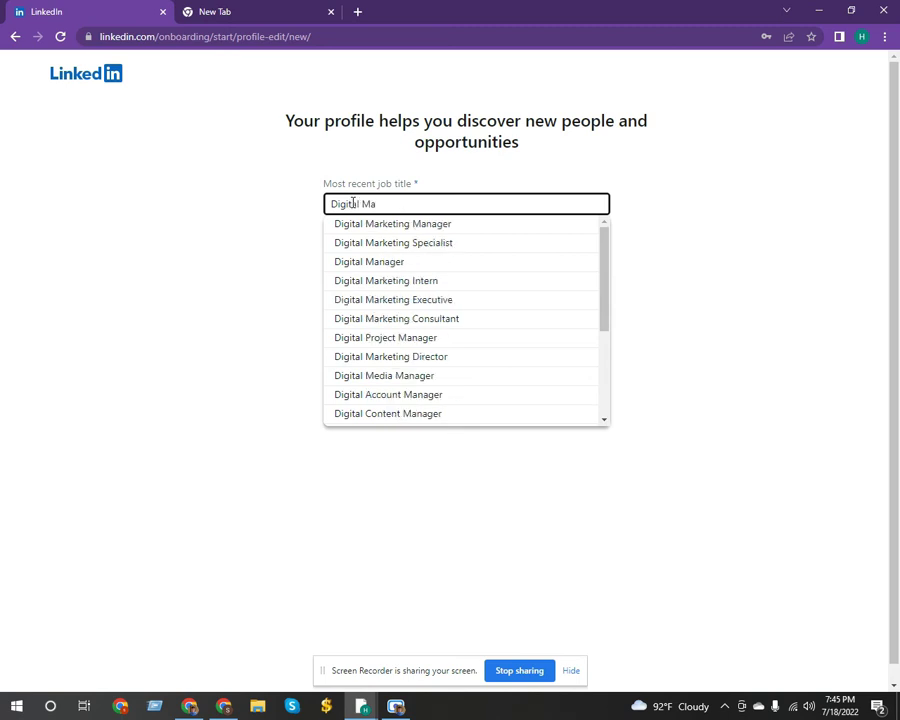
{"action": "left_click", "coordinate": [406, 250]}
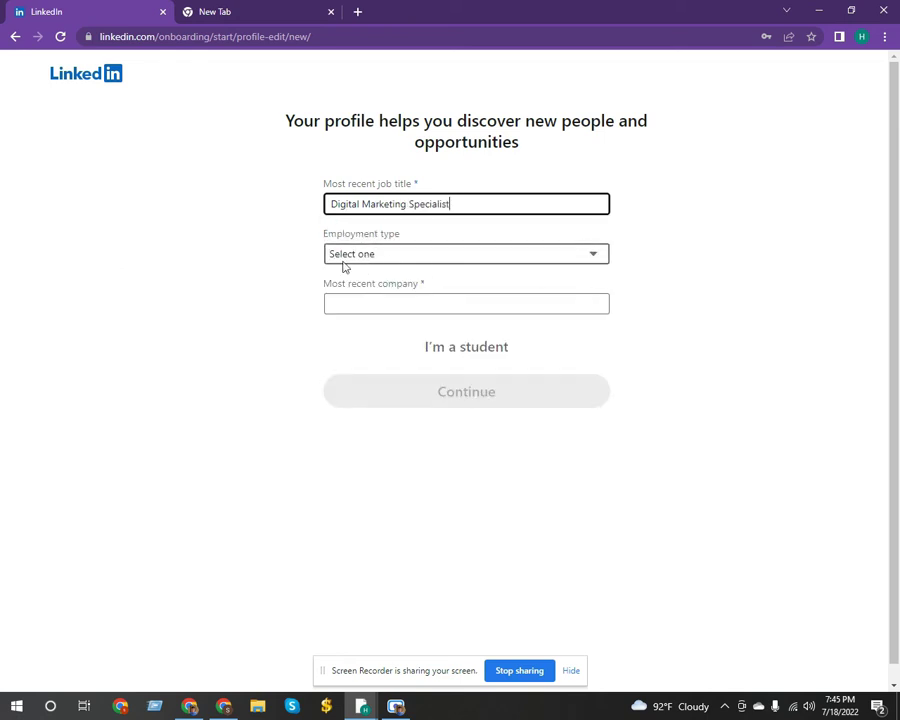
{"action": "left_click", "coordinate": [560, 257]}
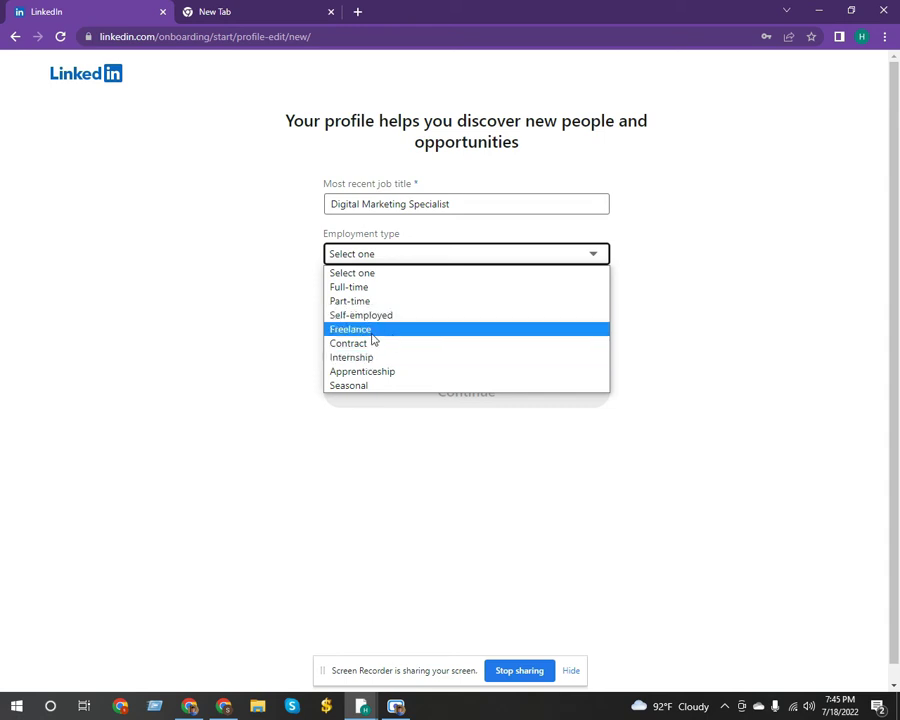
{"action": "left_click", "coordinate": [354, 288]}
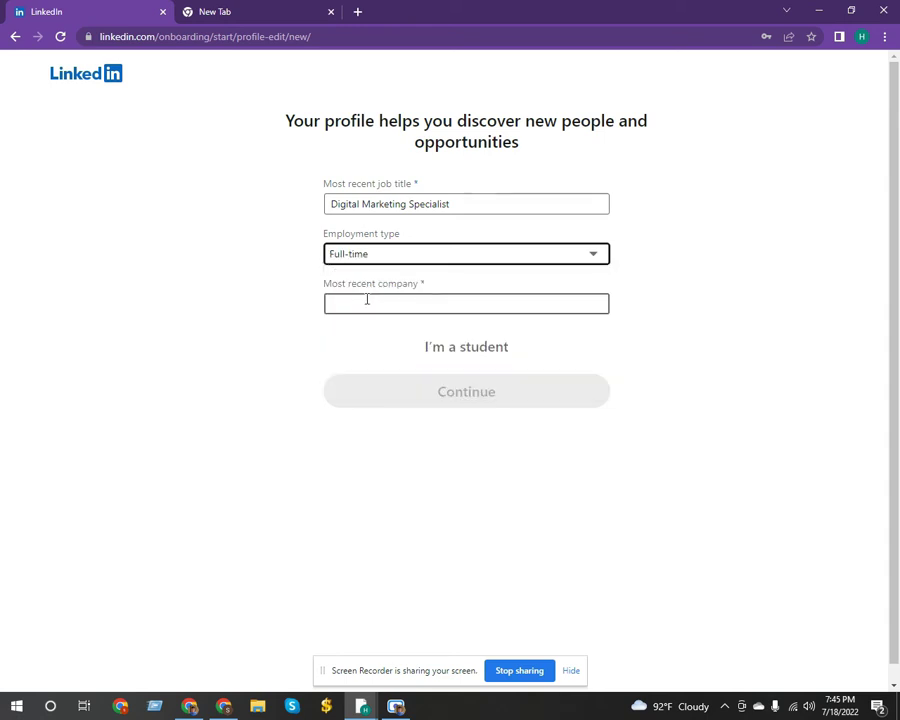
Choose Outsourcing BD Institute as the company and submit the job details
{"action": "left_click", "coordinate": [353, 306]}
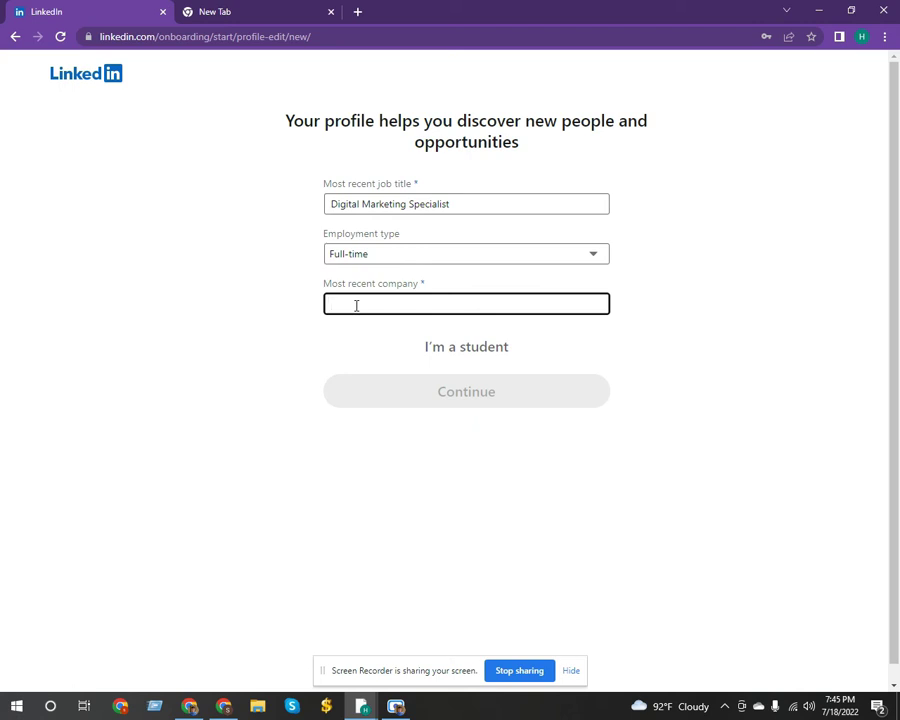
{"action": "type", "text": "O"}
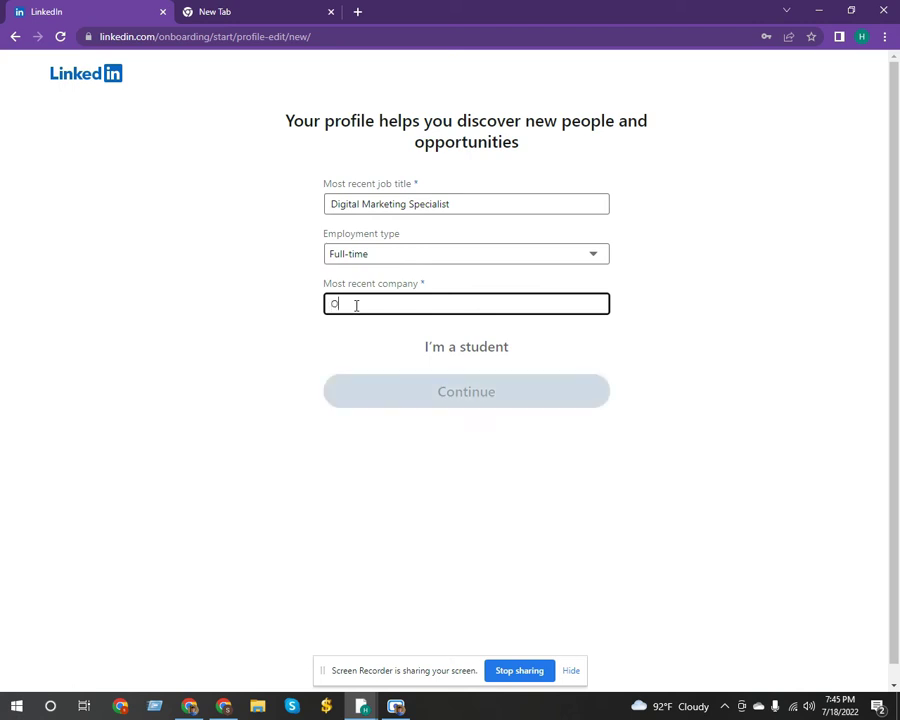
{"action": "type", "text": "uts"}
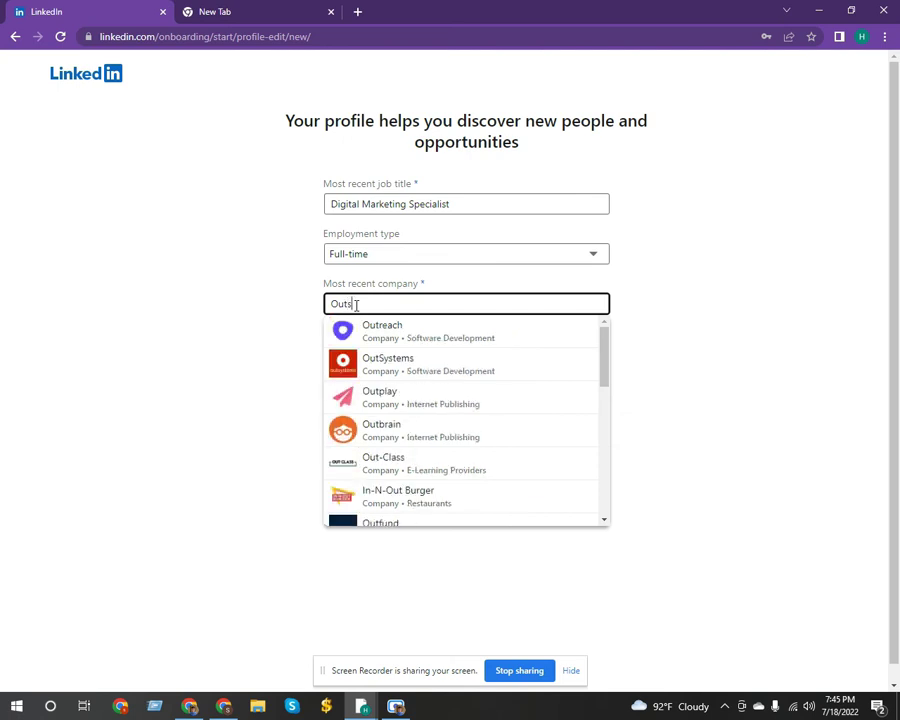
{"action": "type", "text": "our"}
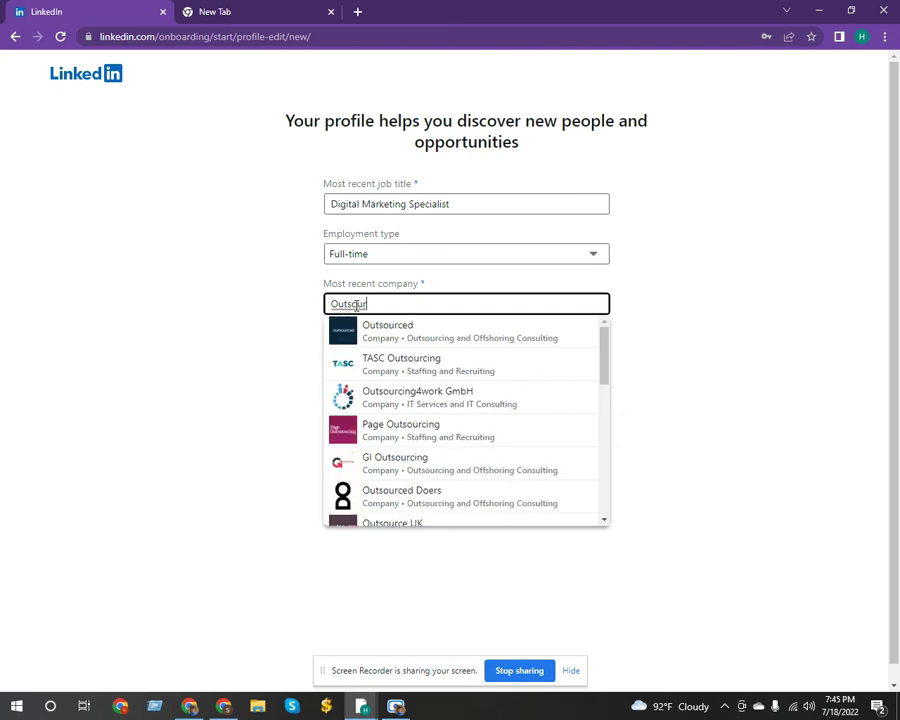
{"action": "type", "text": "cing BD I"}
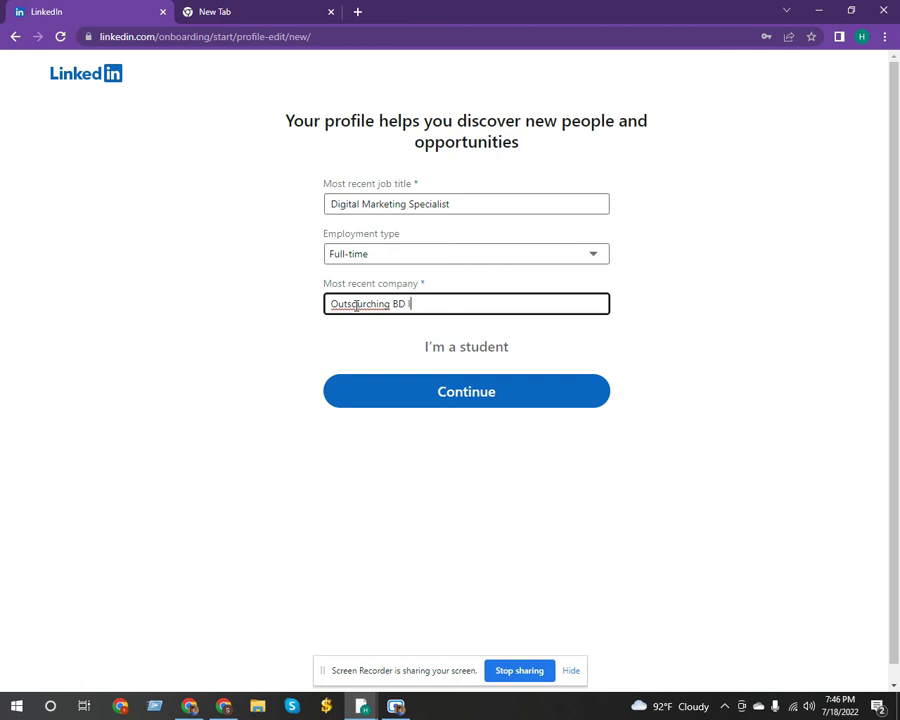
{"action": "right_click", "coordinate": [356, 304]}
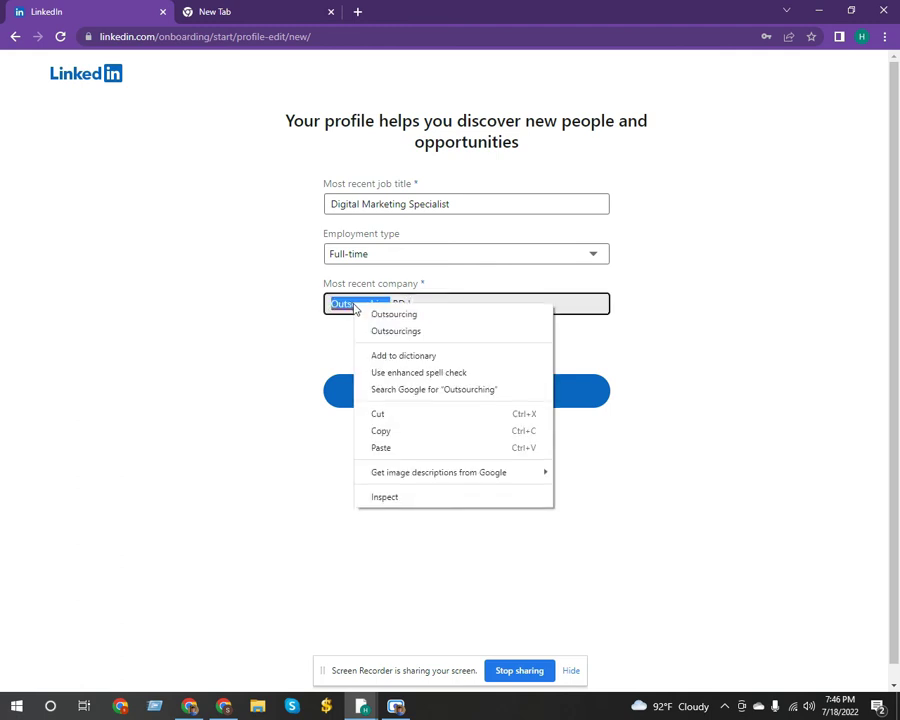
{"action": "left_click", "coordinate": [384, 313]}
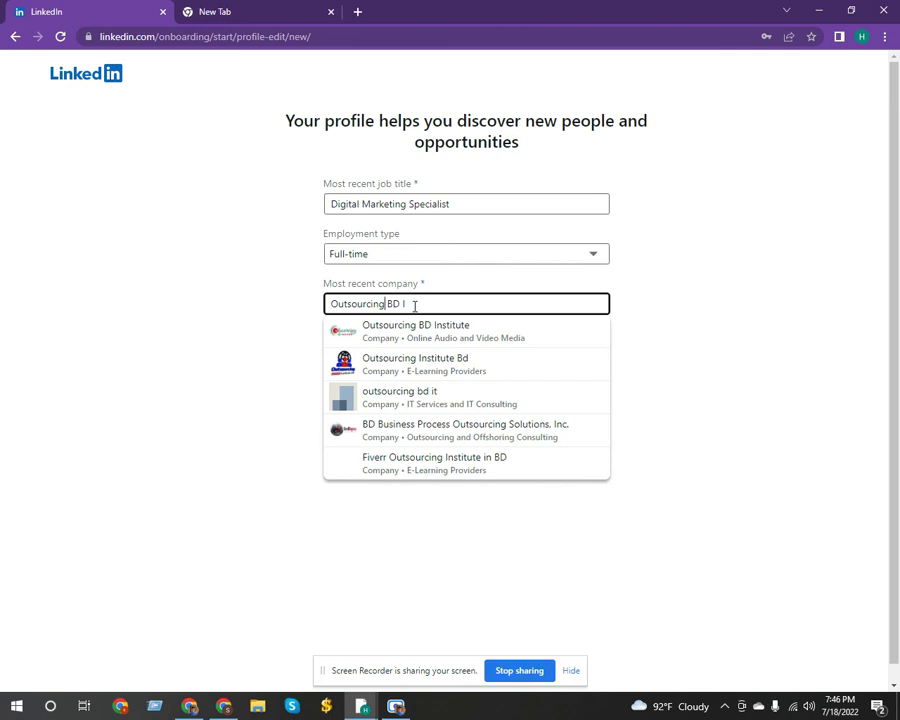
{"action": "left_click", "coordinate": [435, 333]}
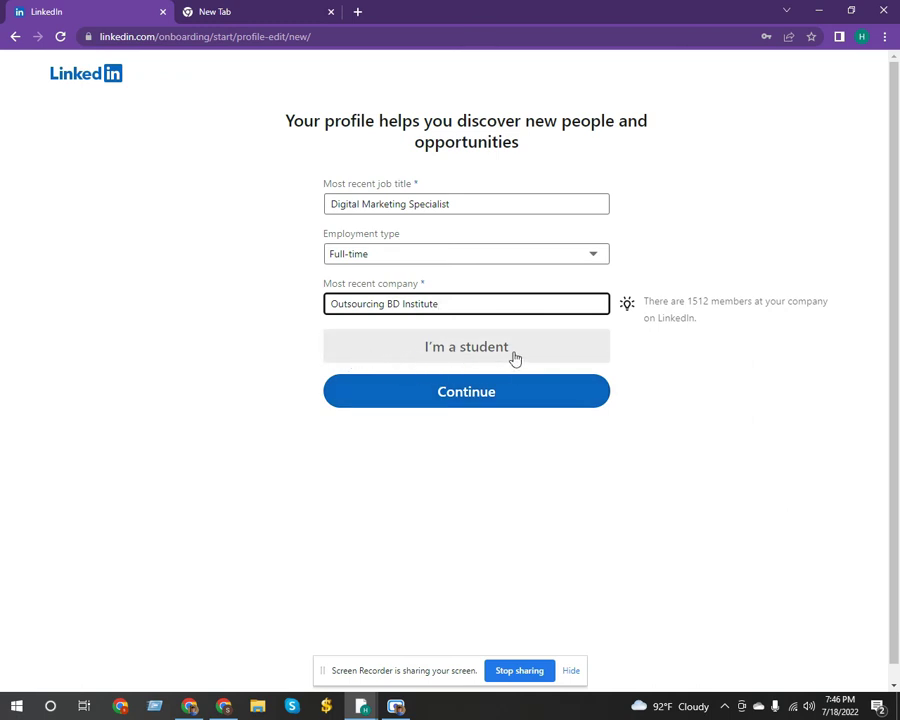
{"action": "left_click", "coordinate": [547, 356]}
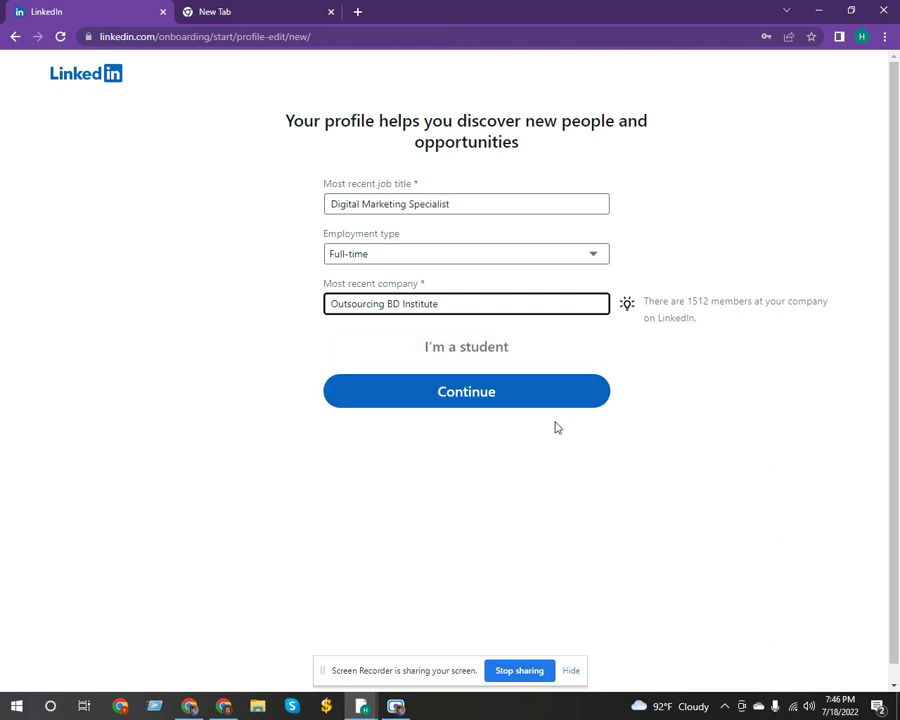
{"action": "left_click", "coordinate": [475, 400]}
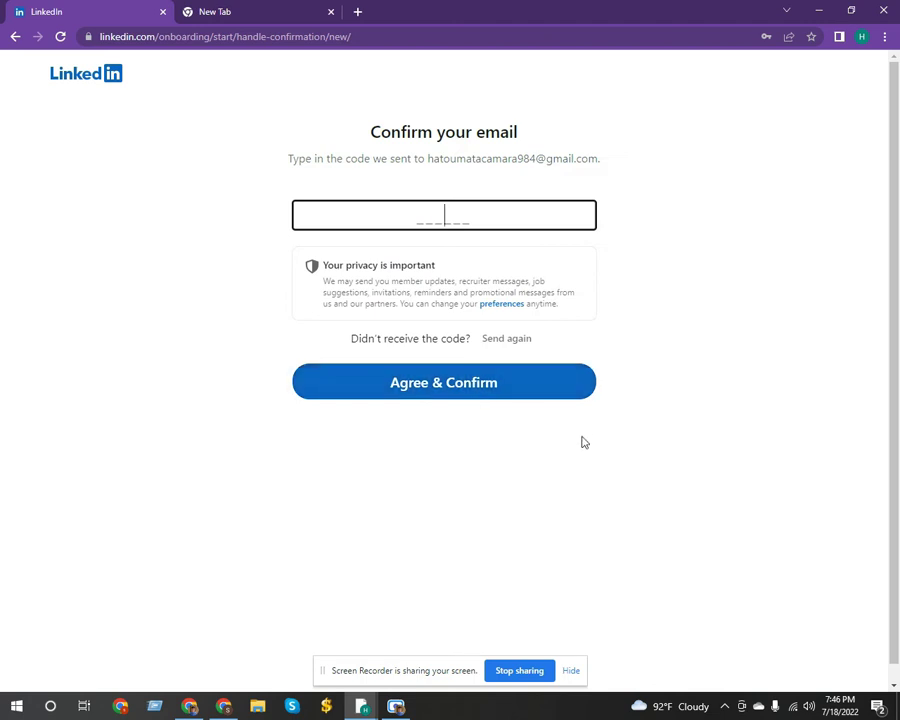
Open Gmail from the Google new-tab page in the second browser tab
{"action": "left_click_drag", "start_coordinate": [379, 132], "coordinate": [519, 134]}
{"action": "left_click", "coordinate": [476, 137]}
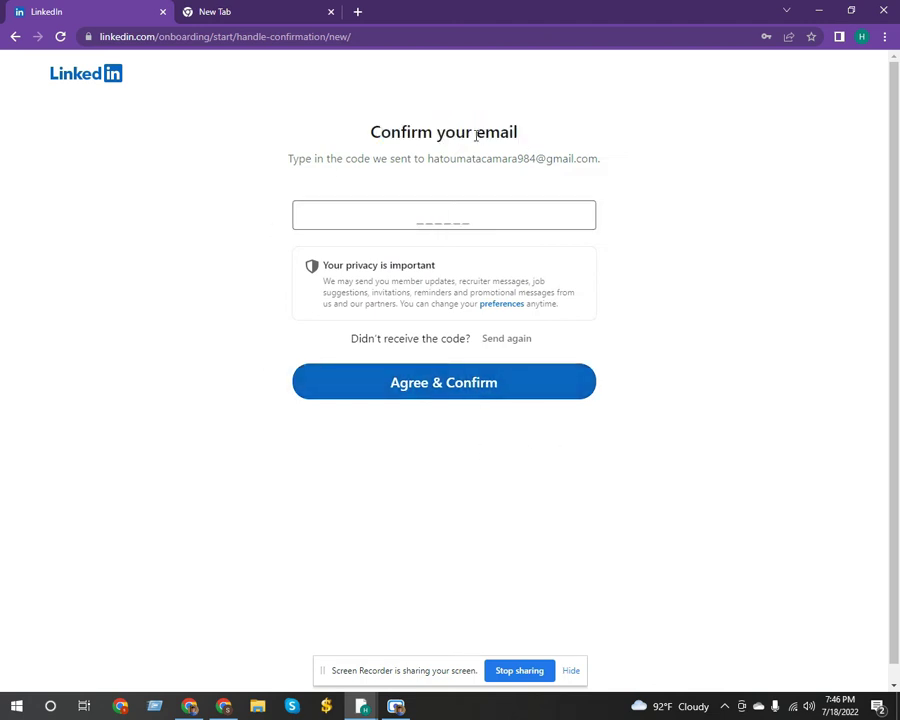
{"action": "left_click", "coordinate": [277, 8]}
{"action": "left_click", "coordinate": [763, 99]}
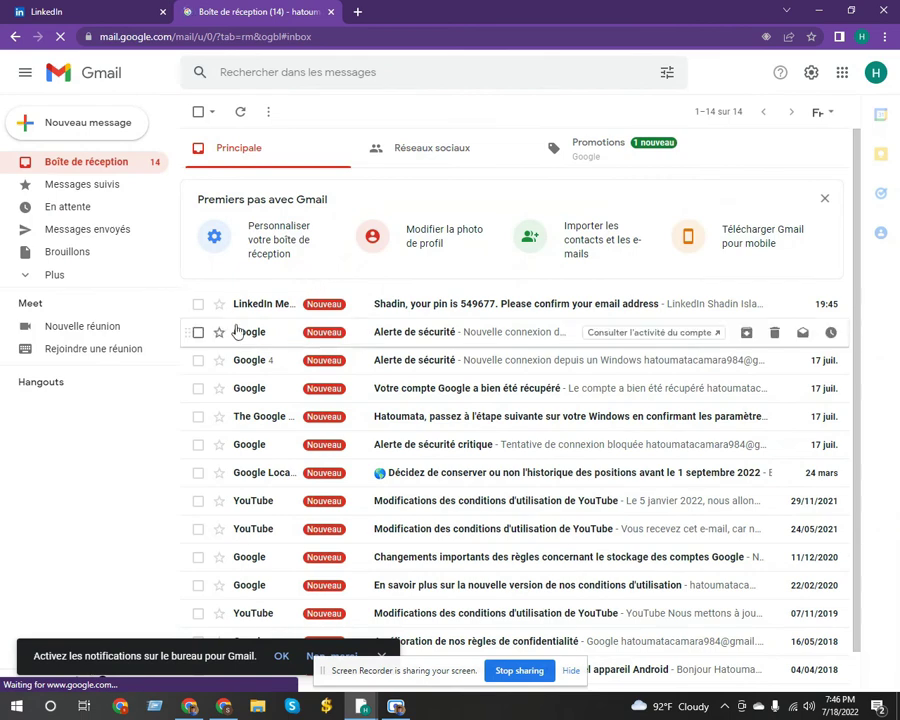
Open LinkedIn's PIN email, select the verification code, and return to the LinkedIn tab
{"action": "left_click", "coordinate": [436, 315]}
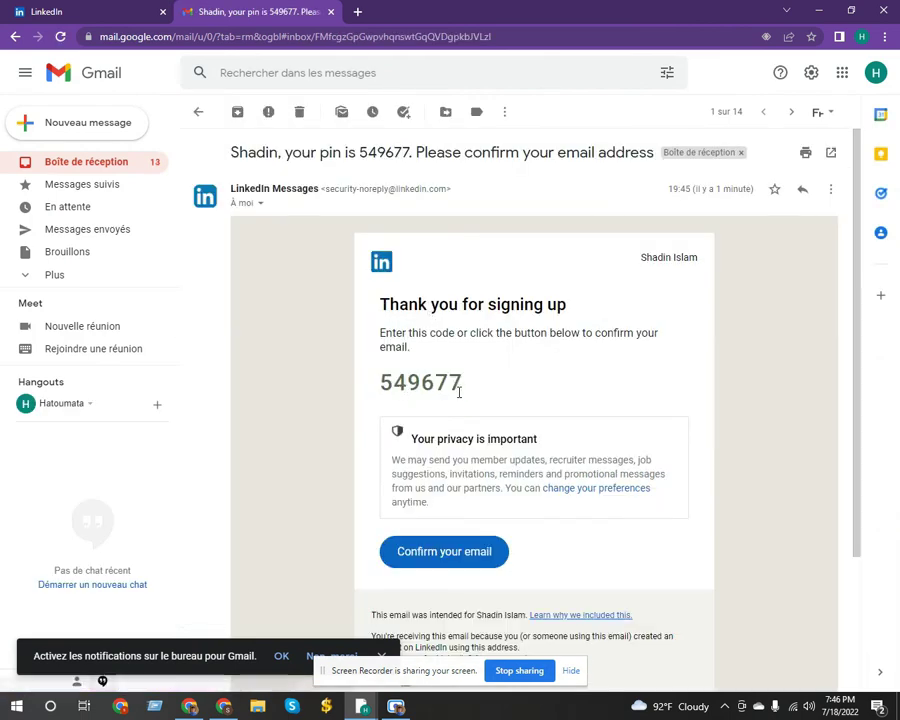
{"action": "left_click_drag", "start_coordinate": [458, 390], "coordinate": [381, 382]}
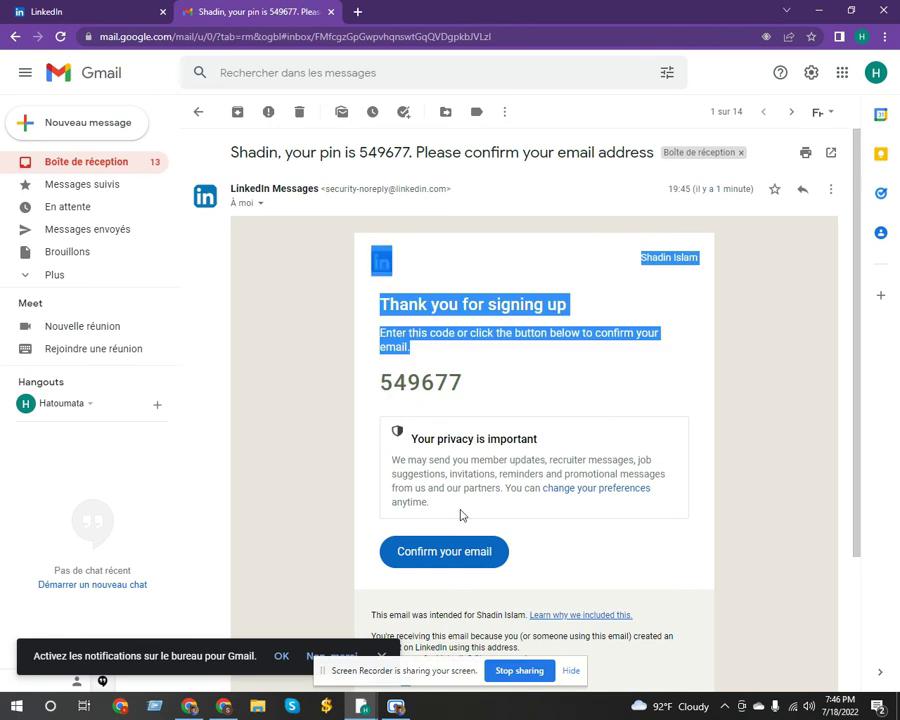
{"action": "left_click", "coordinate": [458, 382]}
{"action": "double_click", "coordinate": [455, 381]}
{"action": "key", "text": "ctrl+c"}
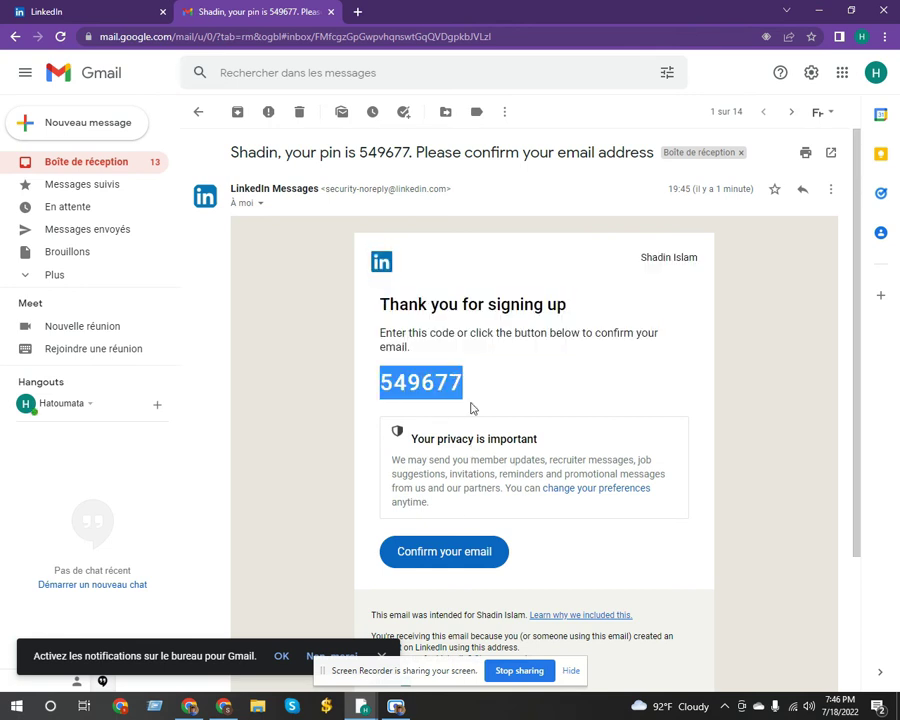
{"action": "left_click", "coordinate": [50, 12]}
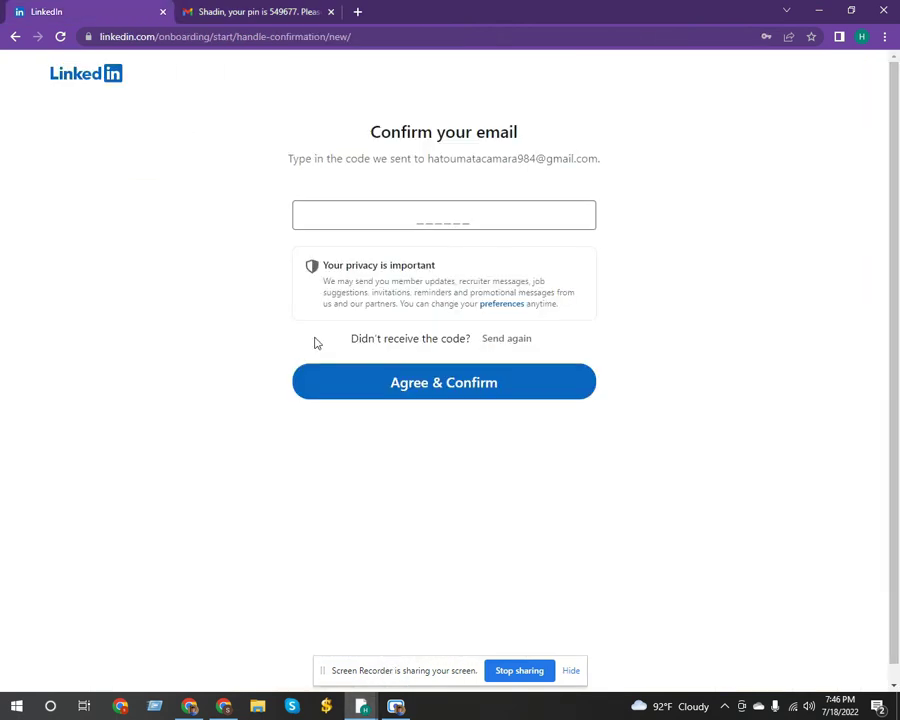
Paste the emailed code to confirm the email, then answer Yes to looking for a job
{"action": "left_click", "coordinate": [414, 216]}
{"action": "key", "text": "ctrl+v"}
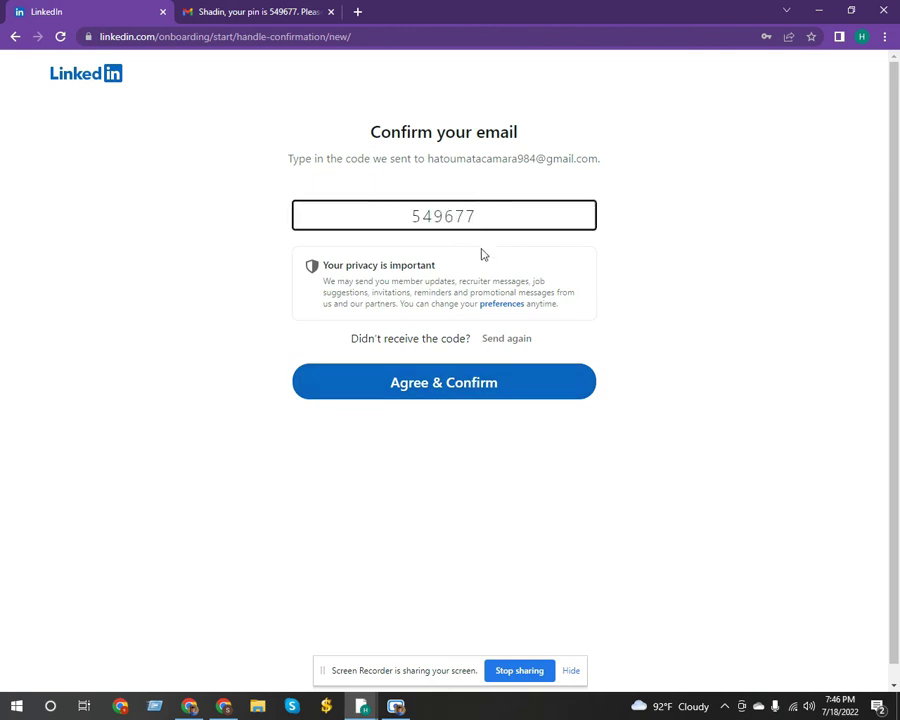
{"action": "left_click", "coordinate": [467, 390]}
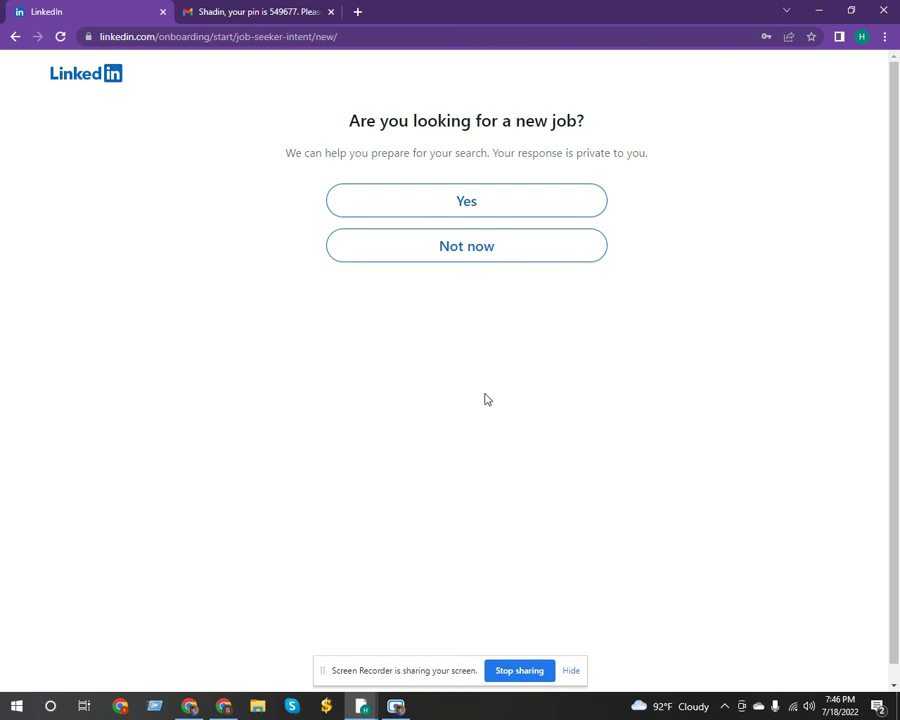
{"action": "left_click_drag", "start_coordinate": [345, 124], "coordinate": [590, 127]}
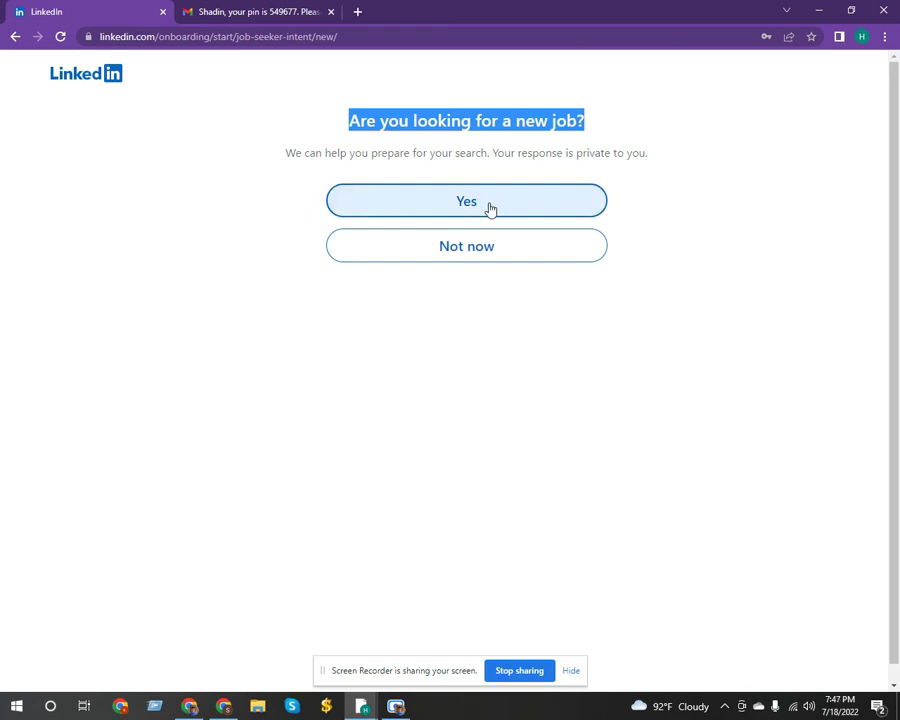
{"action": "left_click", "coordinate": [490, 206]}
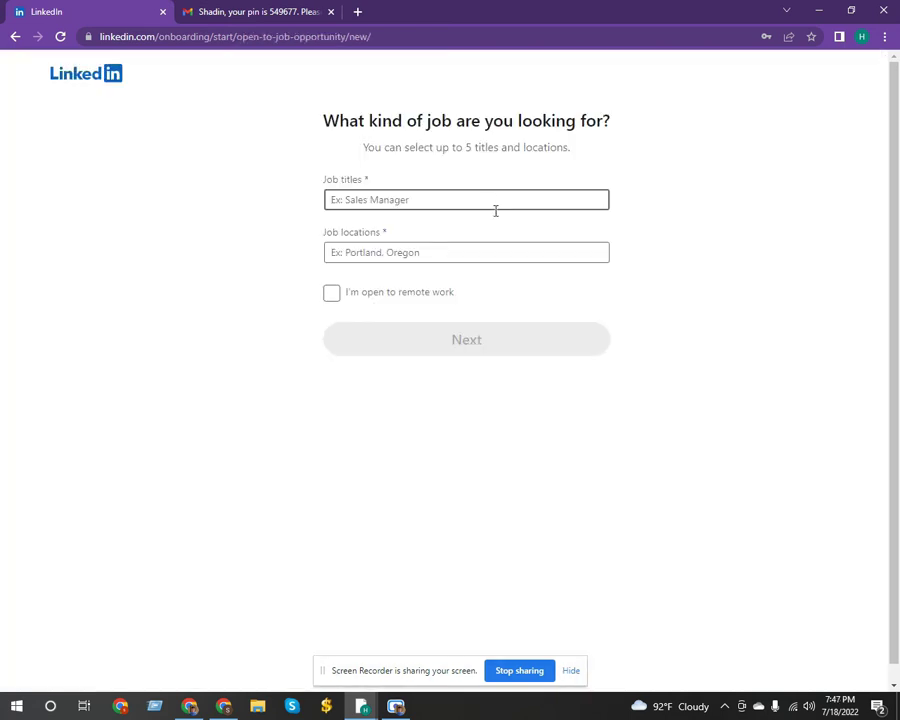
Choose Digital Marketing Specialist as job title and Bangladesh as location, mark open to remote, and submit
{"action": "left_click", "coordinate": [397, 202]}
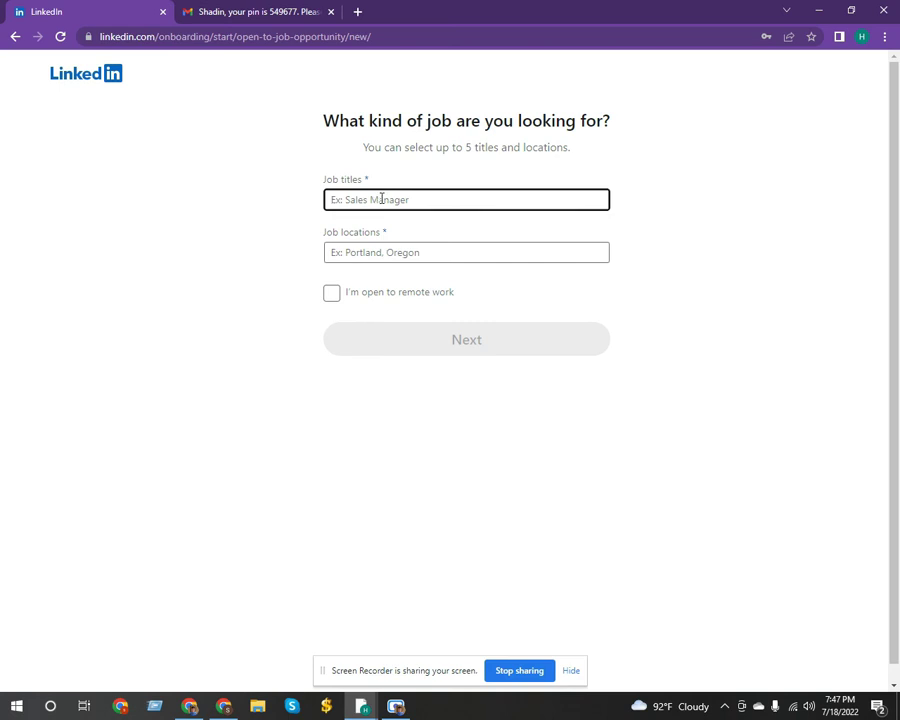
{"action": "type", "text": "Dig"}
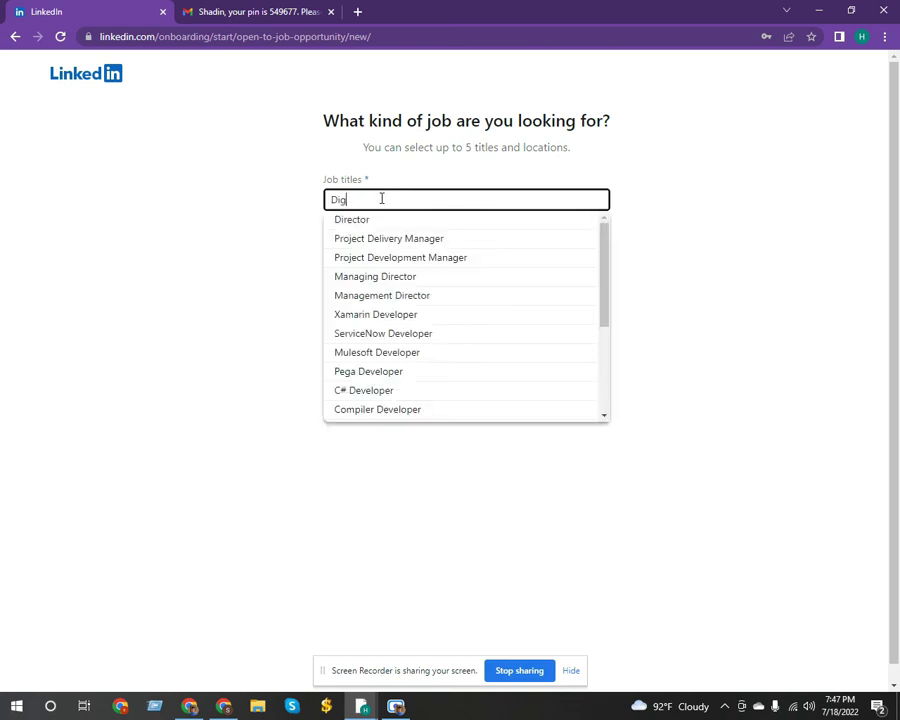
{"action": "type", "text": "ital"}
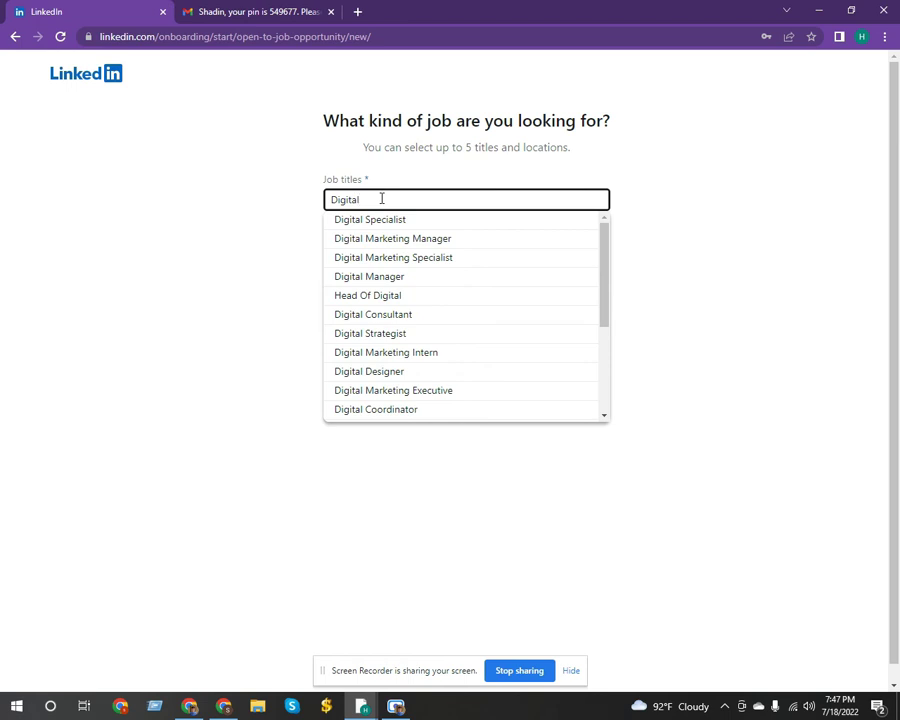
{"action": "left_click", "coordinate": [418, 258]}
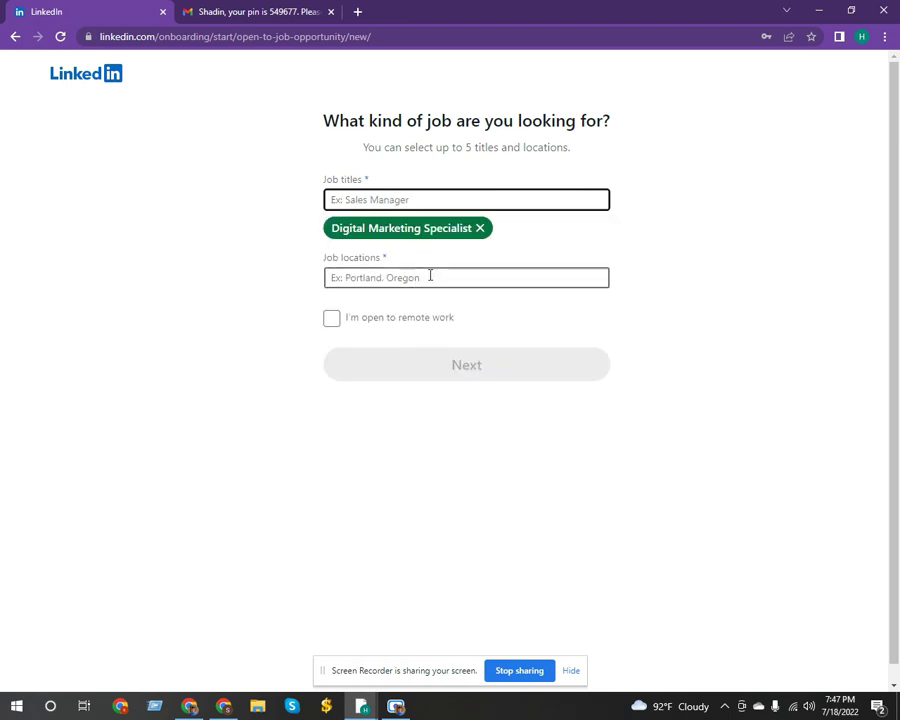
{"action": "left_click", "coordinate": [365, 279]}
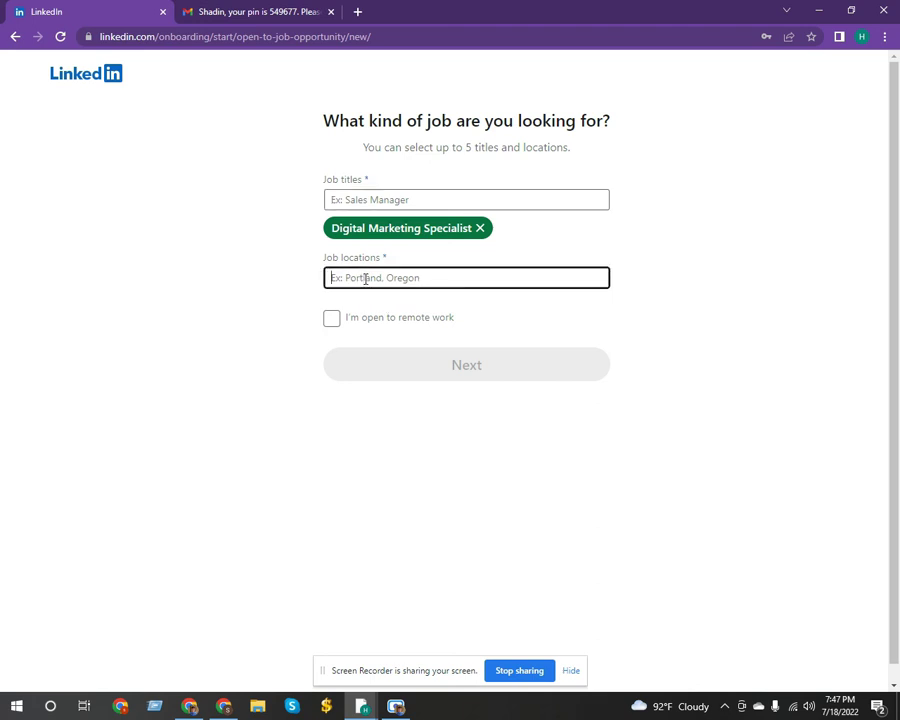
{"action": "type", "text": "Bangla"}
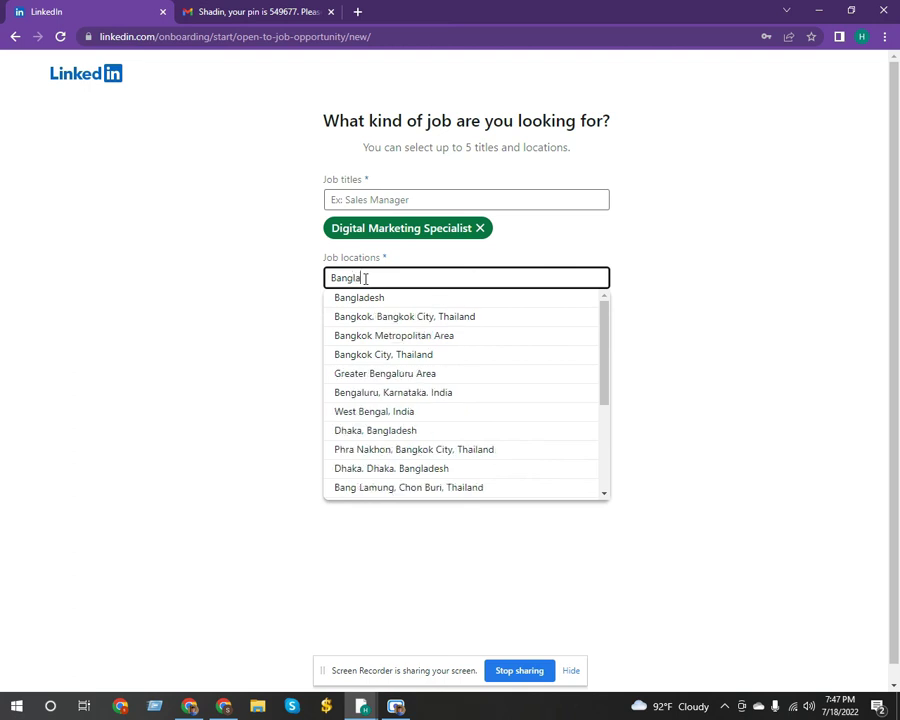
{"action": "type", "text": "desh"}
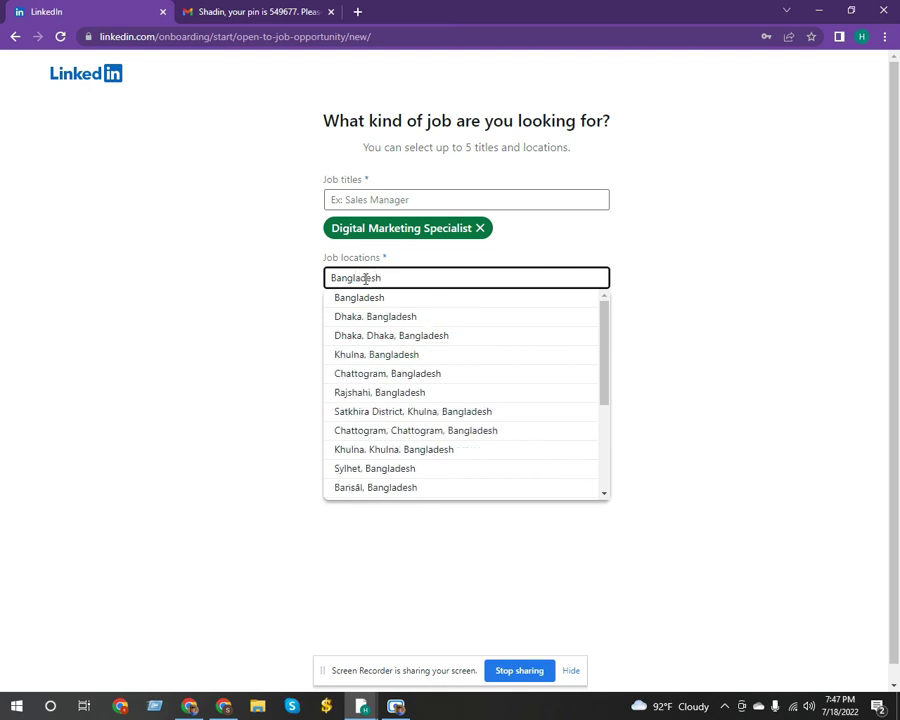
{"action": "left_click", "coordinate": [372, 300]}
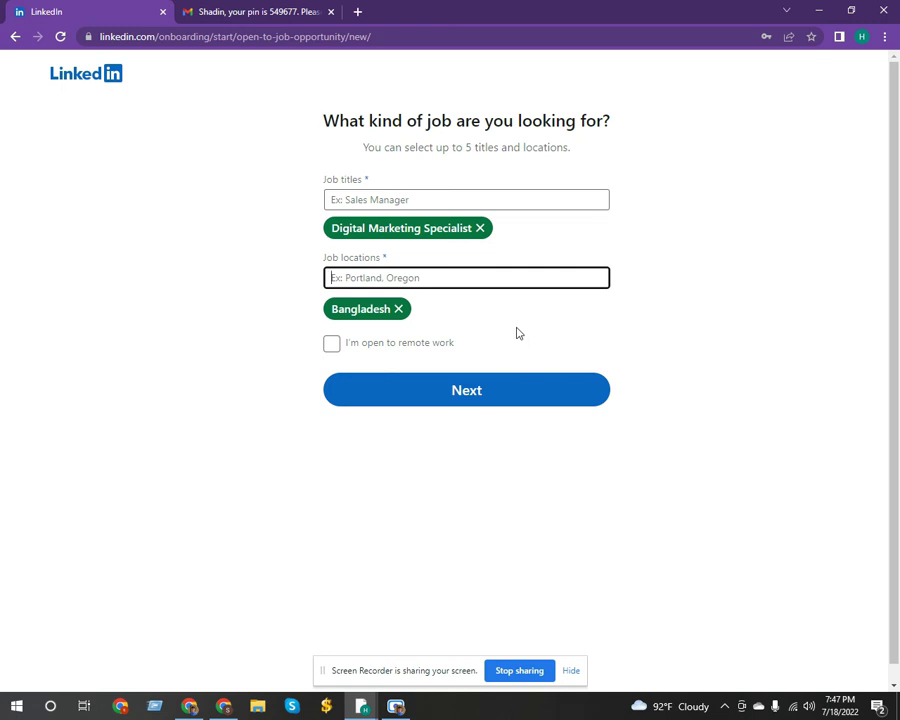
{"action": "left_click", "coordinate": [333, 345]}
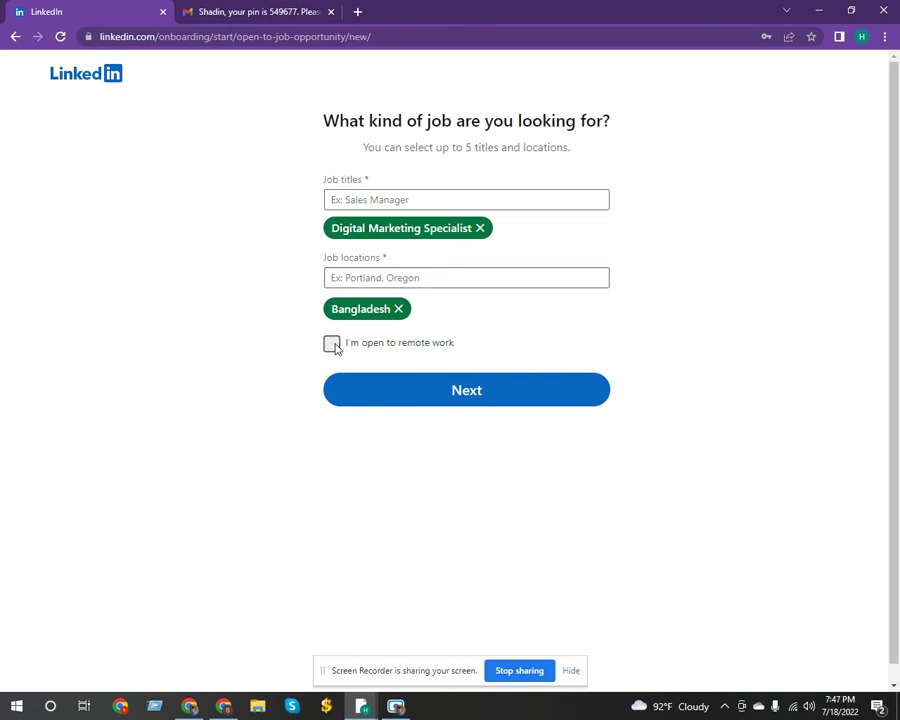
{"action": "left_click", "coordinate": [466, 396]}
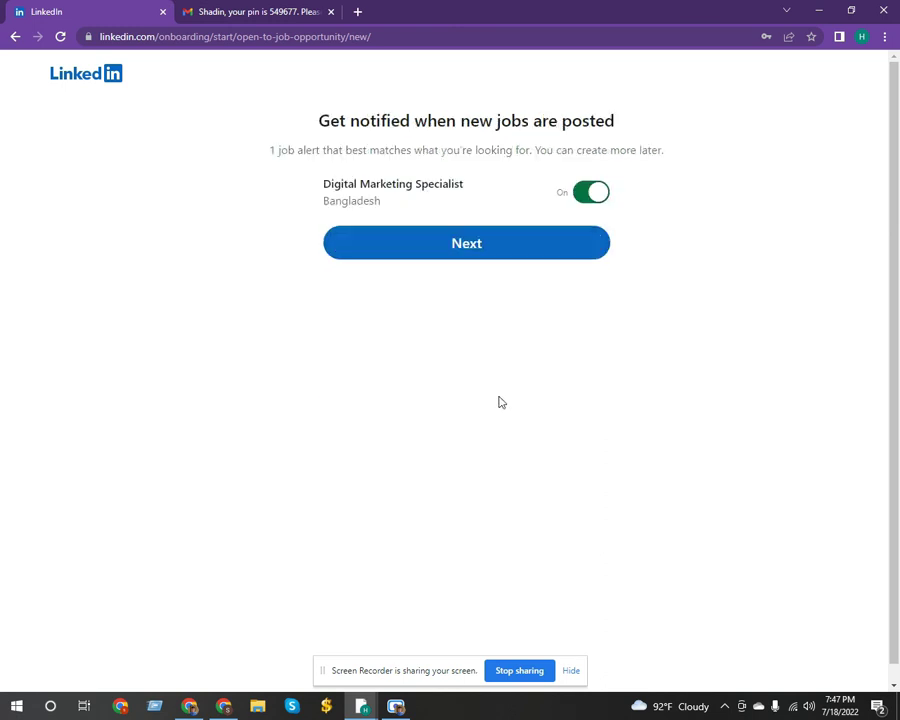
Continue past the job alert, recruiter sharing and 'Get the app' pages, leaving the defaults on
{"action": "left_click", "coordinate": [468, 246]}
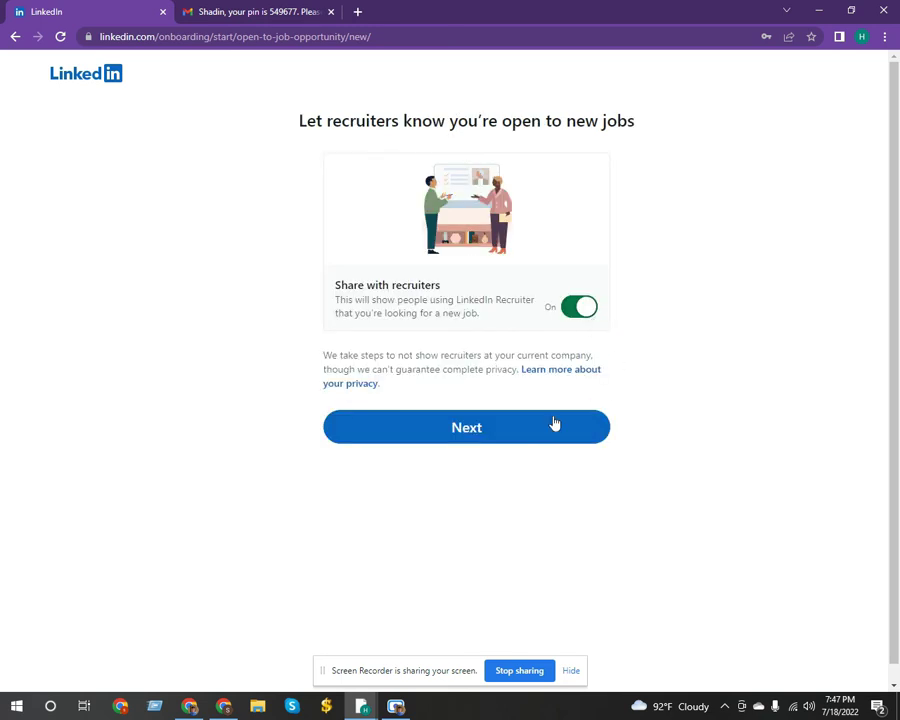
{"action": "left_click", "coordinate": [583, 449]}
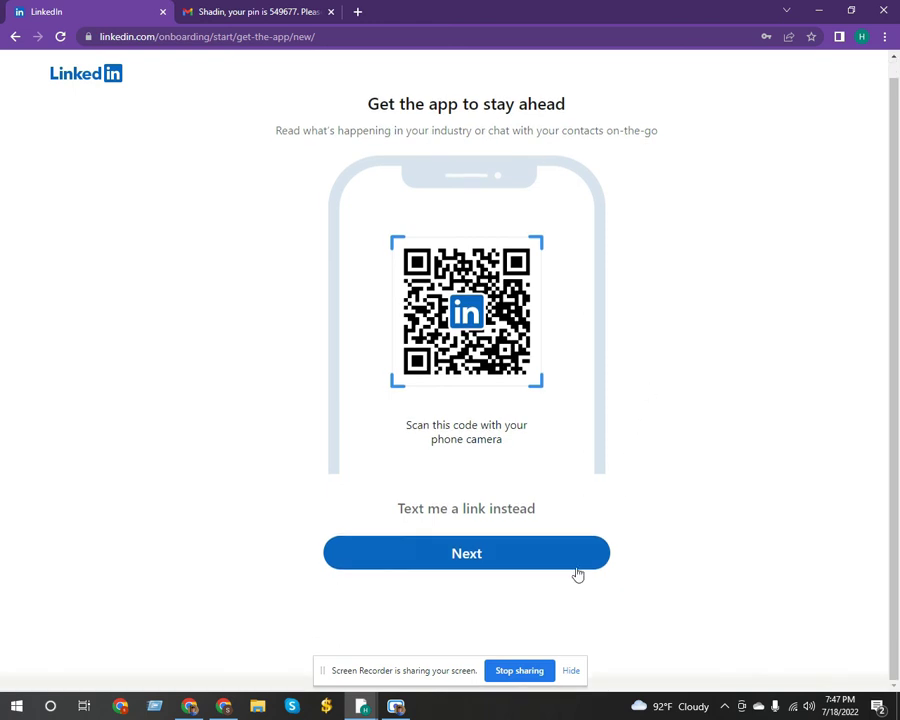
{"action": "left_click", "coordinate": [481, 556]}
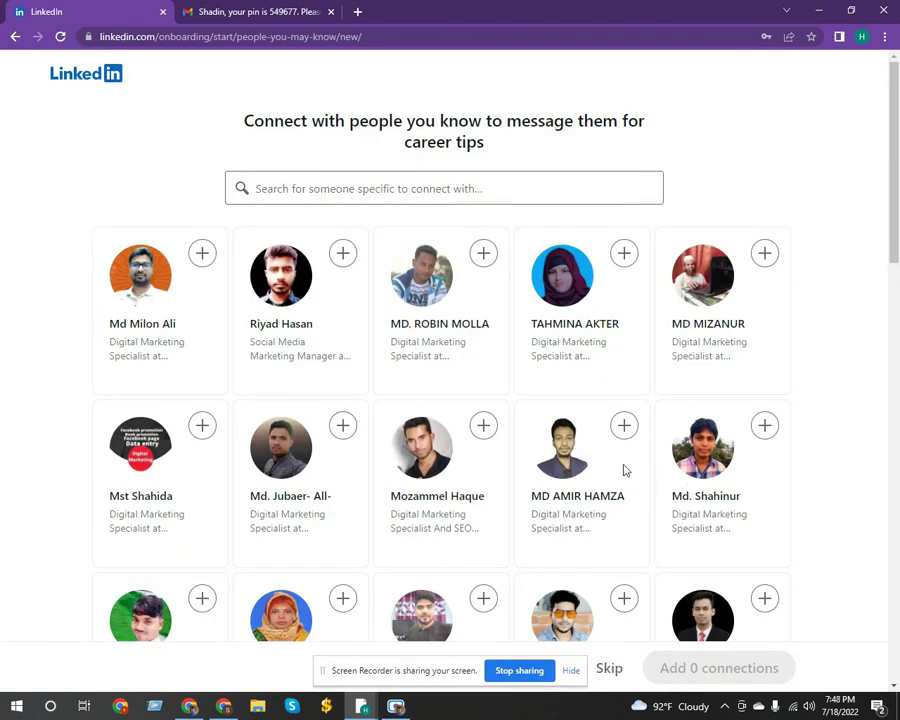
Skip the people-you-may-know suggestions without adding any connections
{"action": "scroll", "coordinate": [575, 460], "scroll_direction": "down", "scroll_amount": 20}
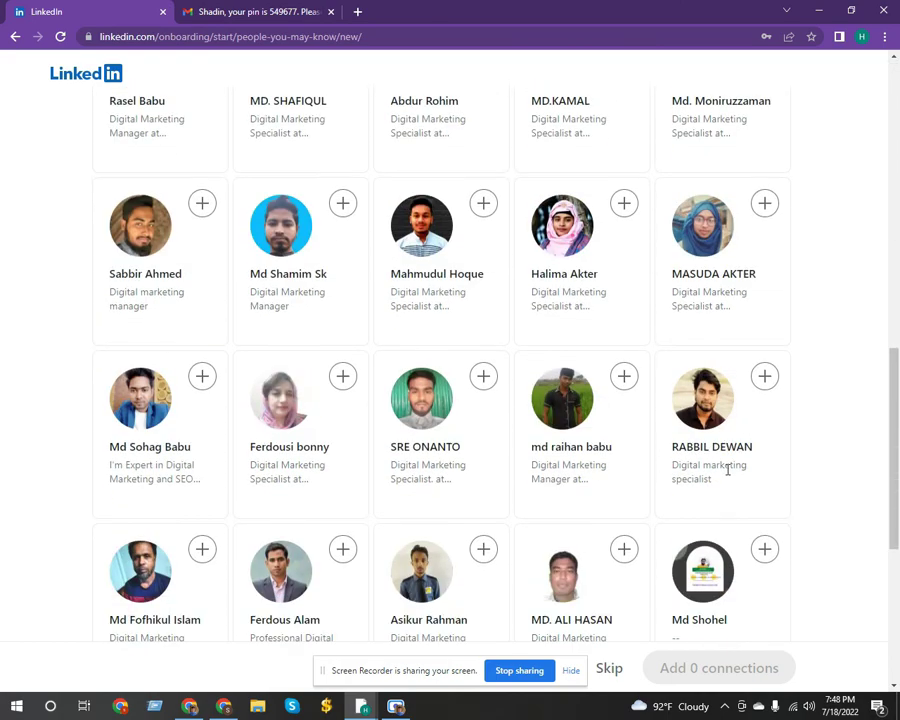
{"action": "scroll", "coordinate": [400, 468], "scroll_direction": "up", "scroll_amount": 7}
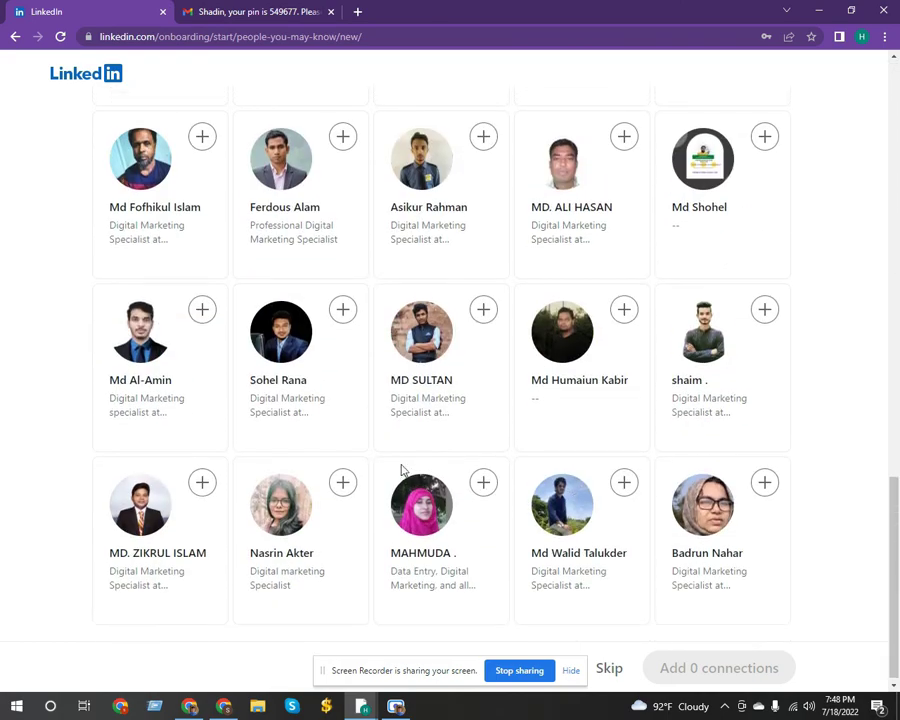
{"action": "scroll", "coordinate": [673, 515], "scroll_direction": "down", "scroll_amount": 2}
{"action": "scroll", "coordinate": [673, 515], "scroll_direction": "down", "scroll_amount": 1}
{"action": "left_click_drag", "start_coordinate": [444, 674], "coordinate": [366, 676]}
{"action": "left_click", "coordinate": [606, 670]}
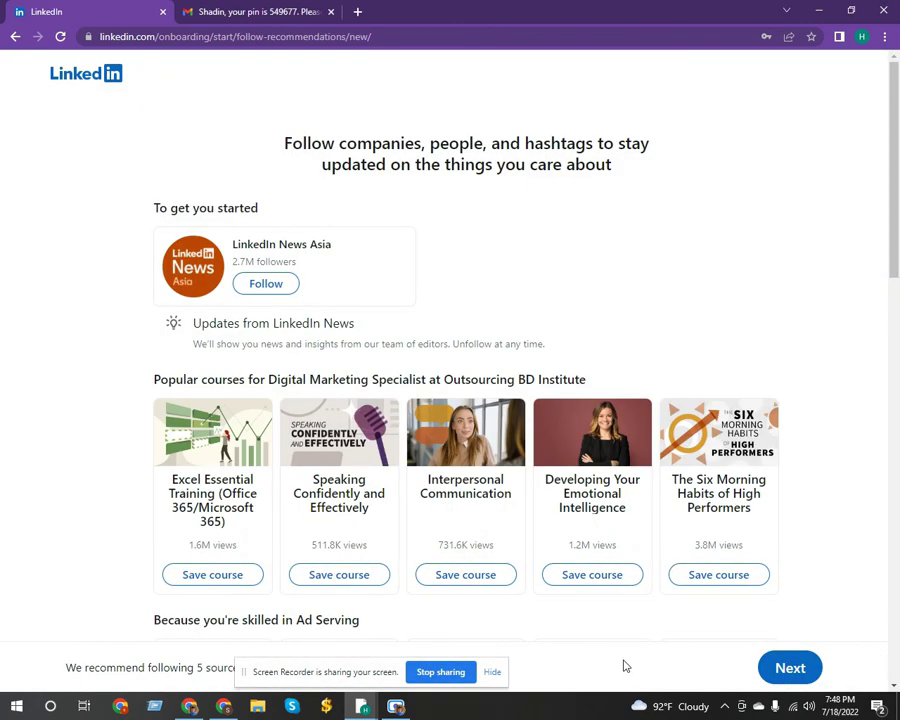
Finish the follow recommendations page without following anyone
{"action": "scroll", "coordinate": [647, 528], "scroll_direction": "down", "scroll_amount": 3}
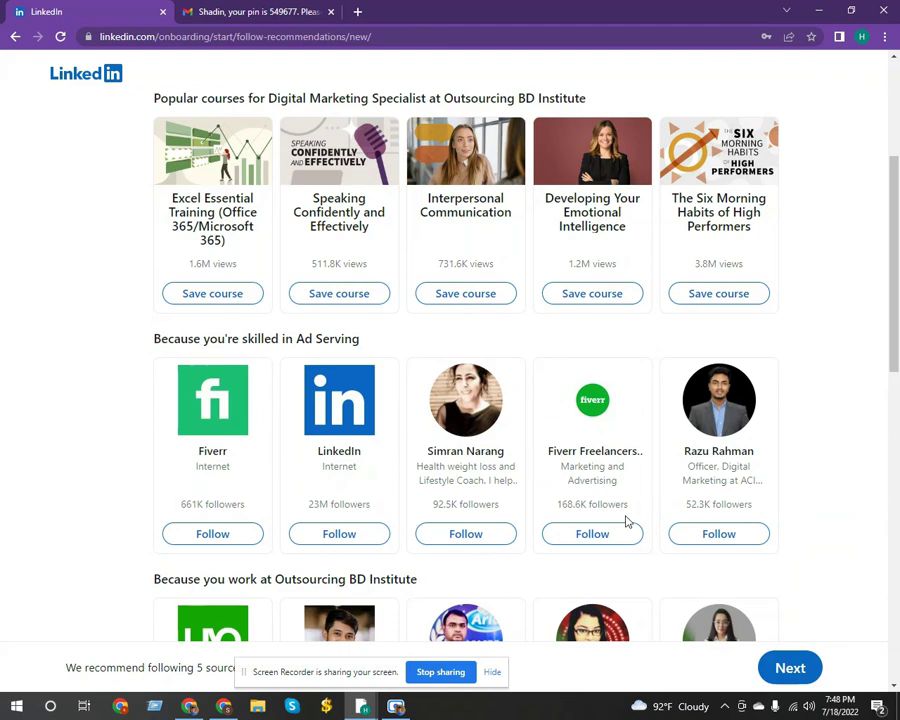
{"action": "scroll", "coordinate": [680, 548], "scroll_direction": "down", "scroll_amount": 3}
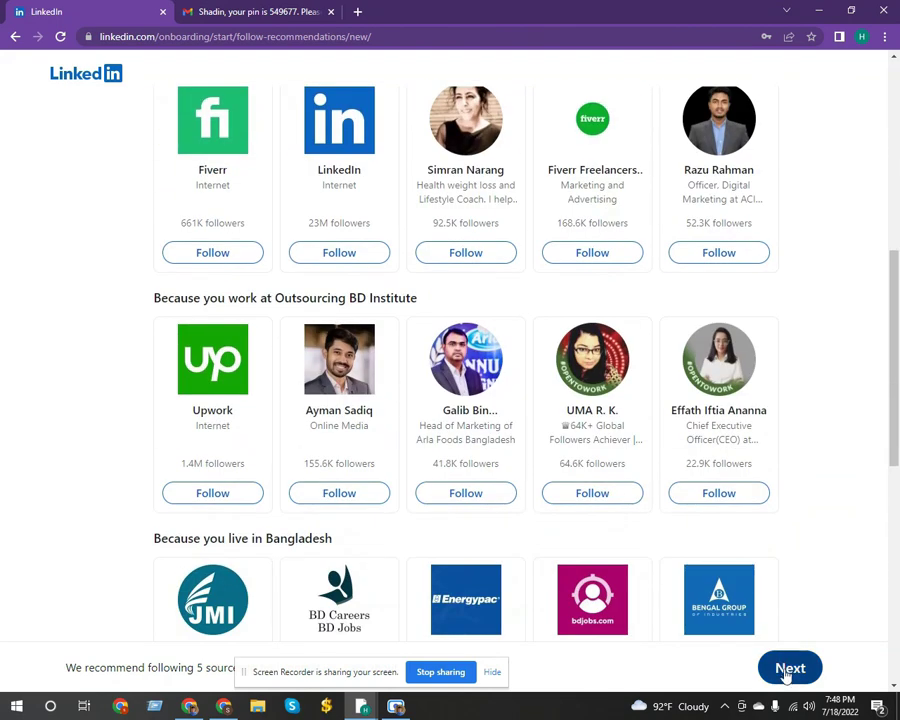
{"action": "left_click", "coordinate": [790, 668]}
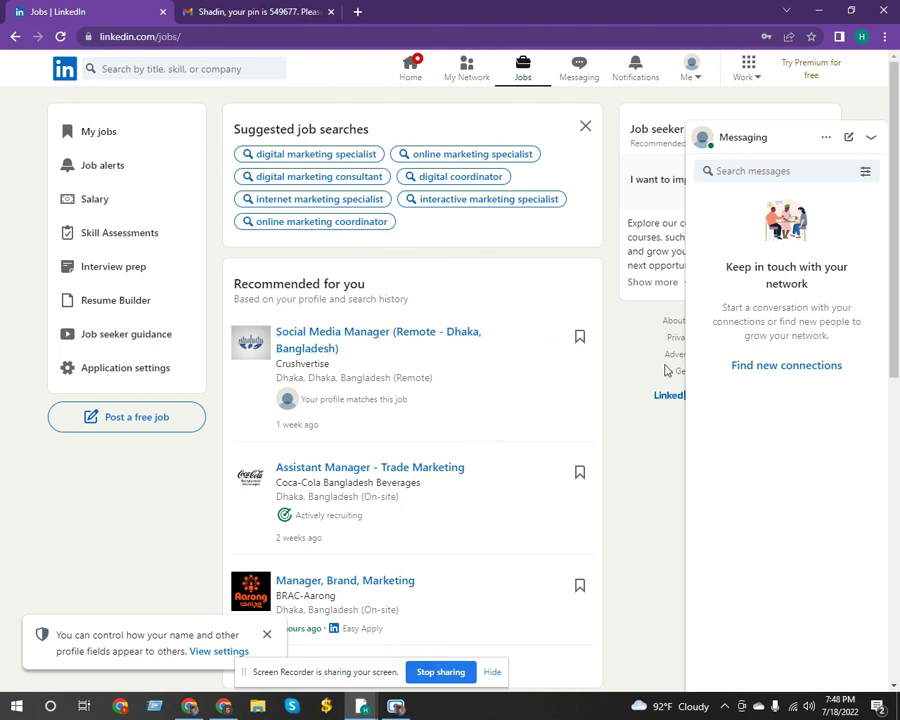
Open your own profile from the Me menu and collapse the Messaging panel
{"action": "left_click", "coordinate": [692, 82]}
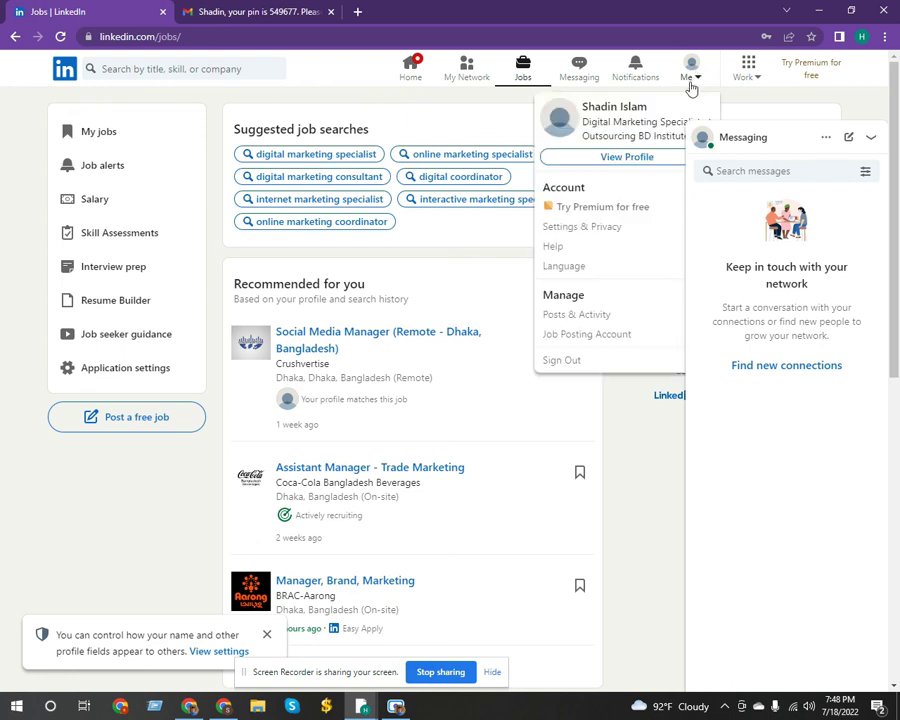
{"action": "left_click", "coordinate": [615, 160]}
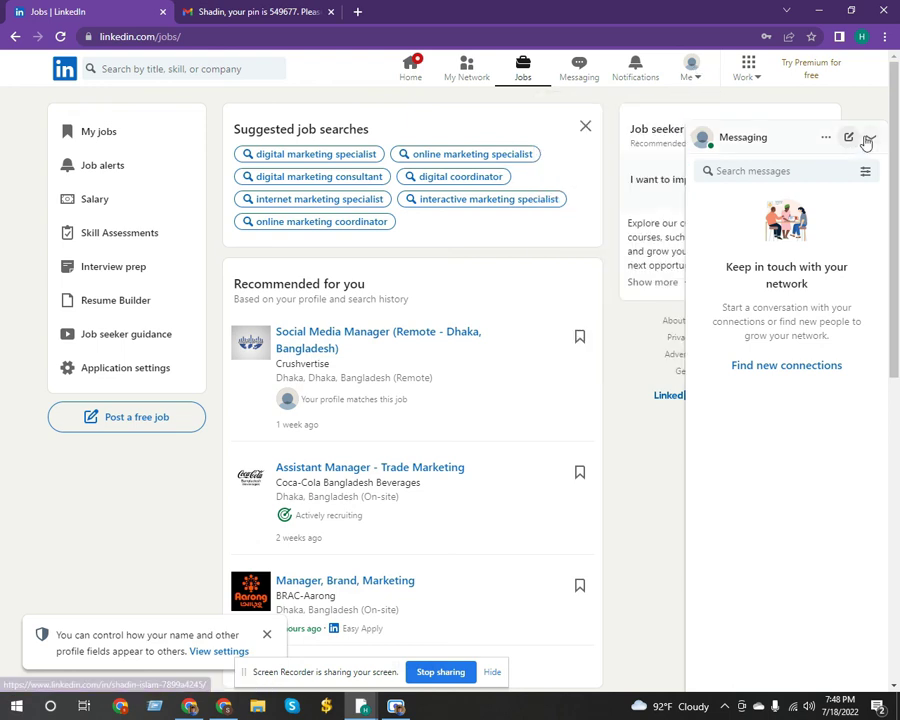
{"action": "left_click", "coordinate": [866, 143]}
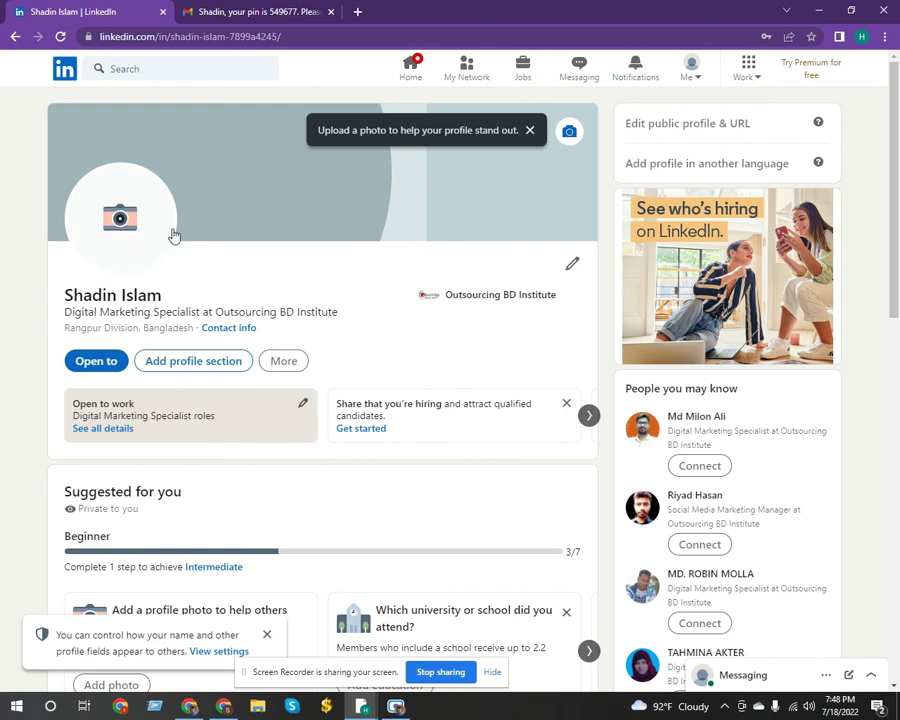
{"action": "scroll", "coordinate": [248, 186], "scroll_direction": "down", "scroll_amount": 2}
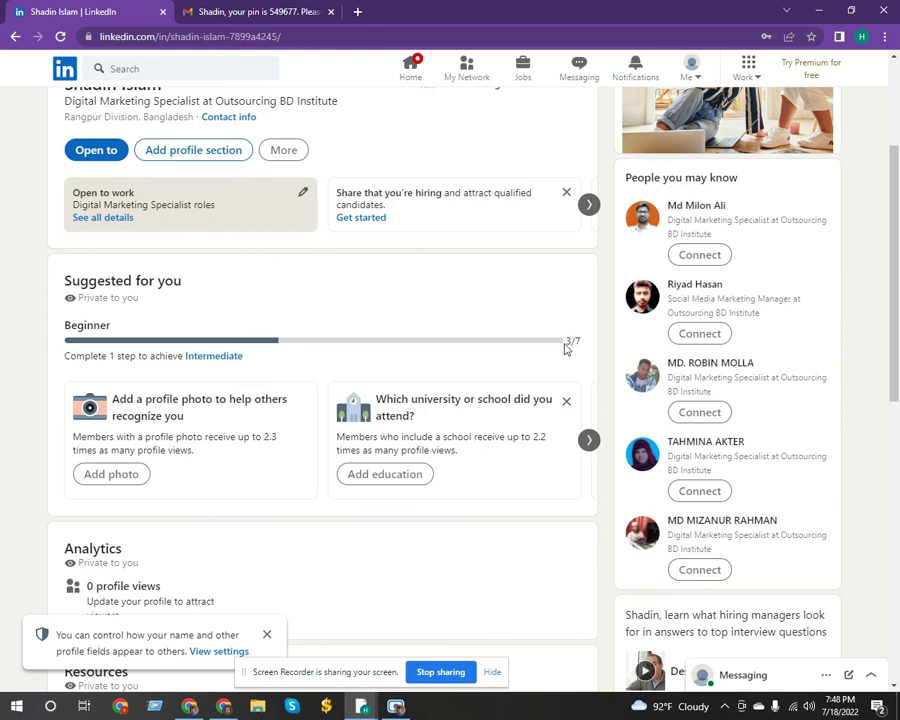
{"action": "left_click_drag", "start_coordinate": [580, 341], "coordinate": [361, 355]}
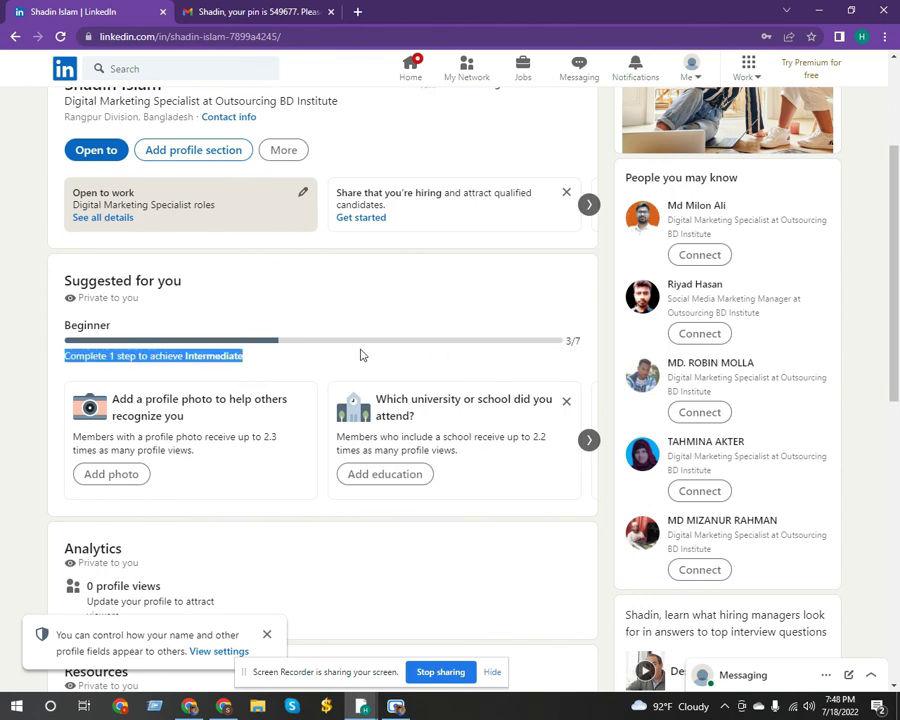
{"action": "left_click", "coordinate": [411, 300]}
{"action": "scroll", "coordinate": [410, 380], "scroll_direction": "down", "scroll_amount": 3}
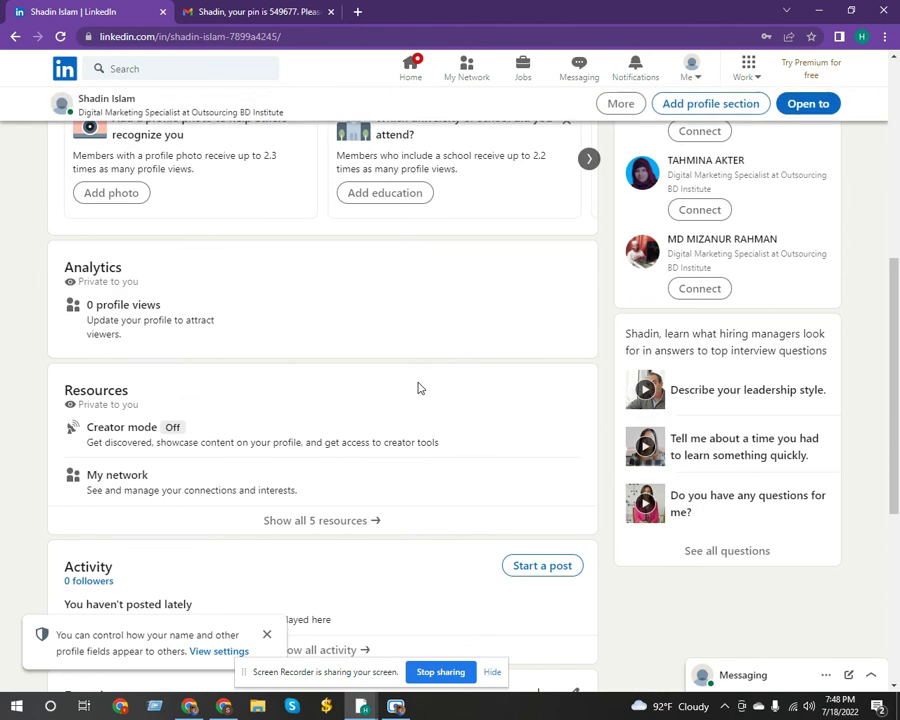
{"action": "scroll", "coordinate": [416, 390], "scroll_direction": "down", "scroll_amount": 3}
{"action": "scroll", "coordinate": [414, 410], "scroll_direction": "down", "scroll_amount": 2}
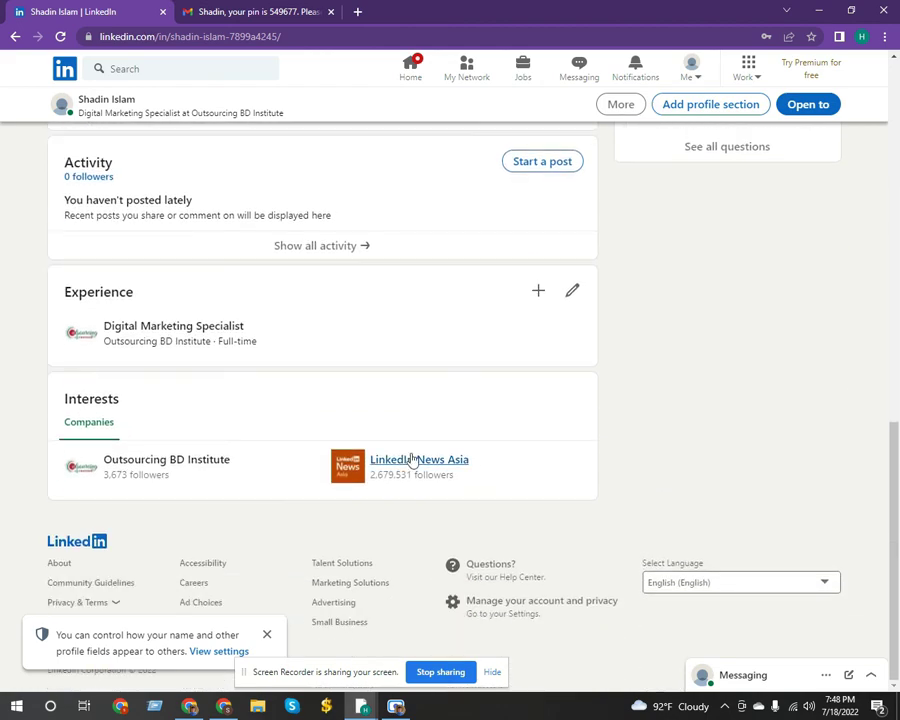
{"action": "scroll", "coordinate": [408, 456], "scroll_direction": "up", "scroll_amount": 10}
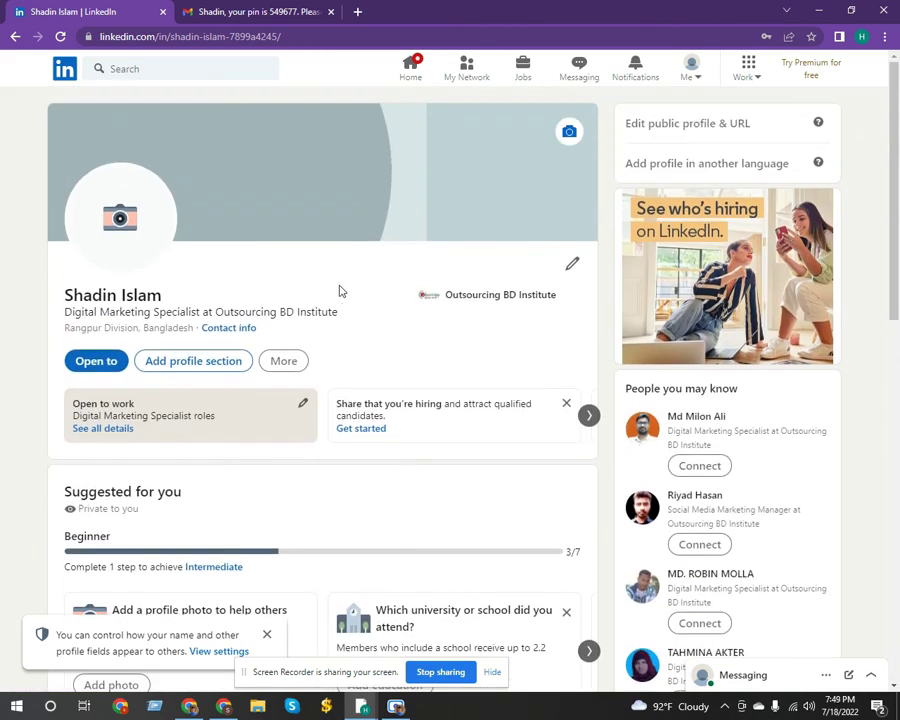